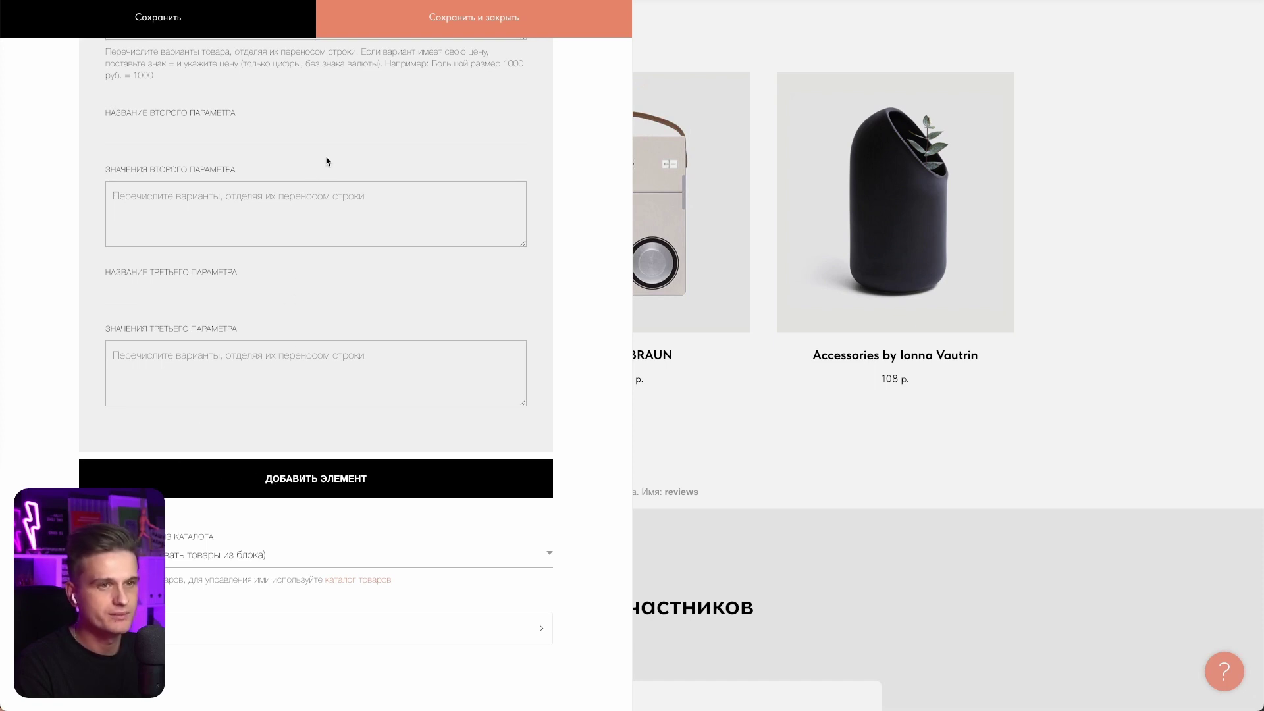
# Save the product block's content and start working with the site's product catalog from the gift certificate block
pyautogui.click(435, 27)
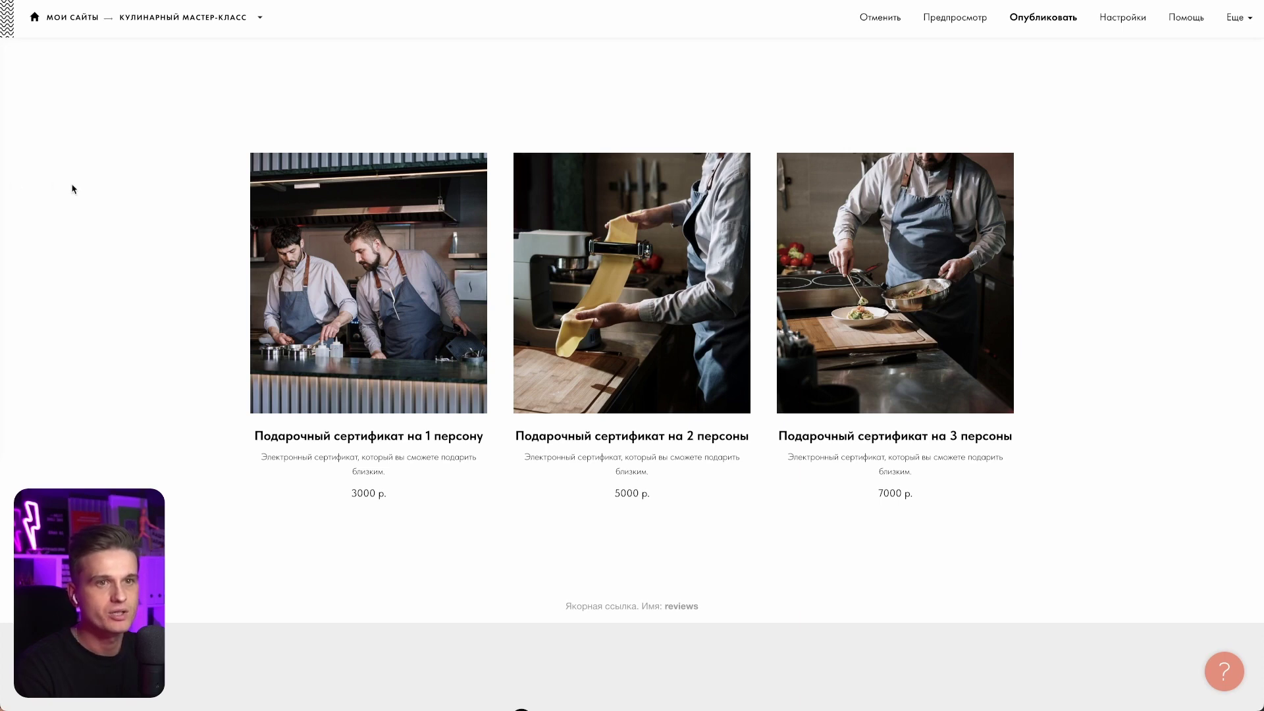
pyautogui.moveTo(79, 196)
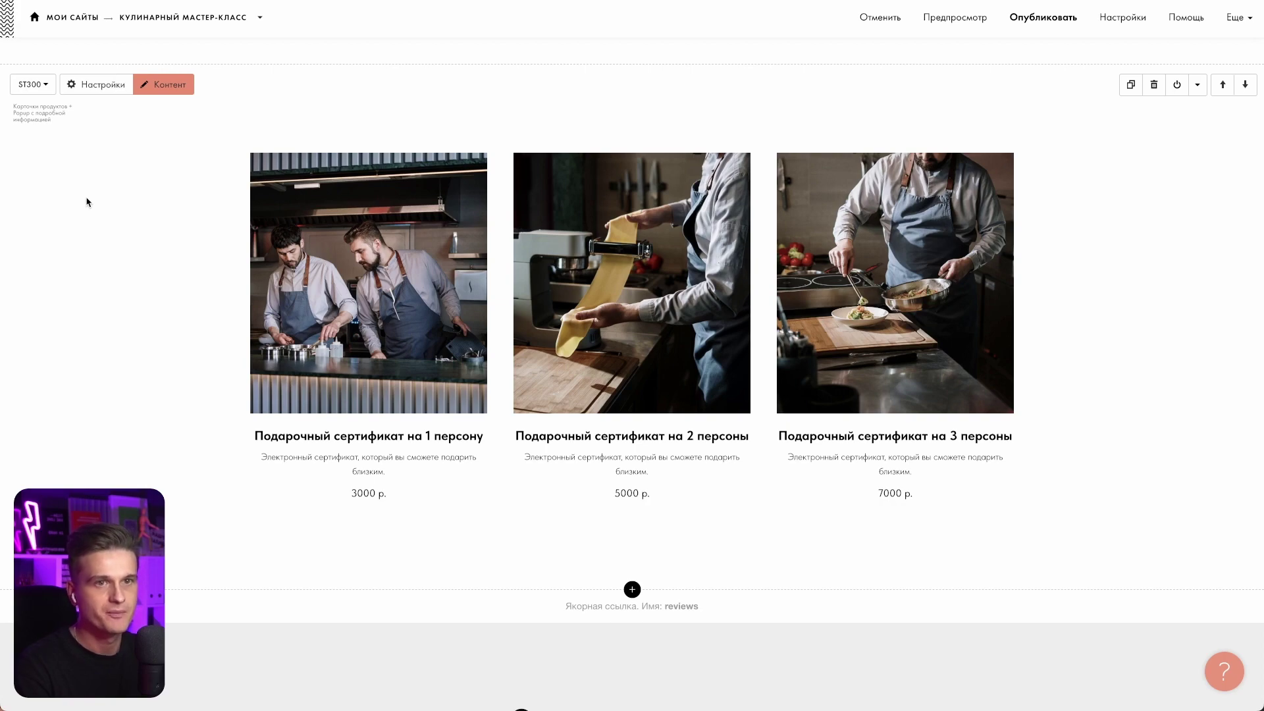
pyautogui.click(169, 85)
pyautogui.scroll(-15, 204, 295)
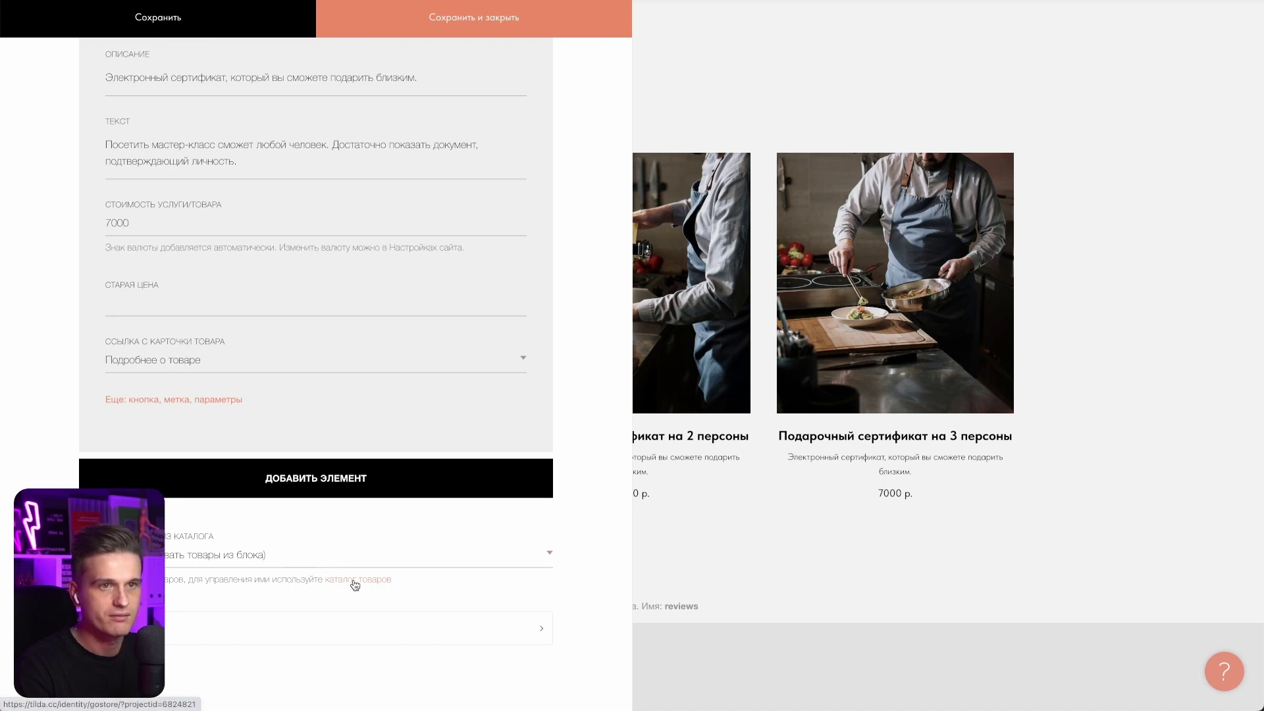
pyautogui.click(354, 580)
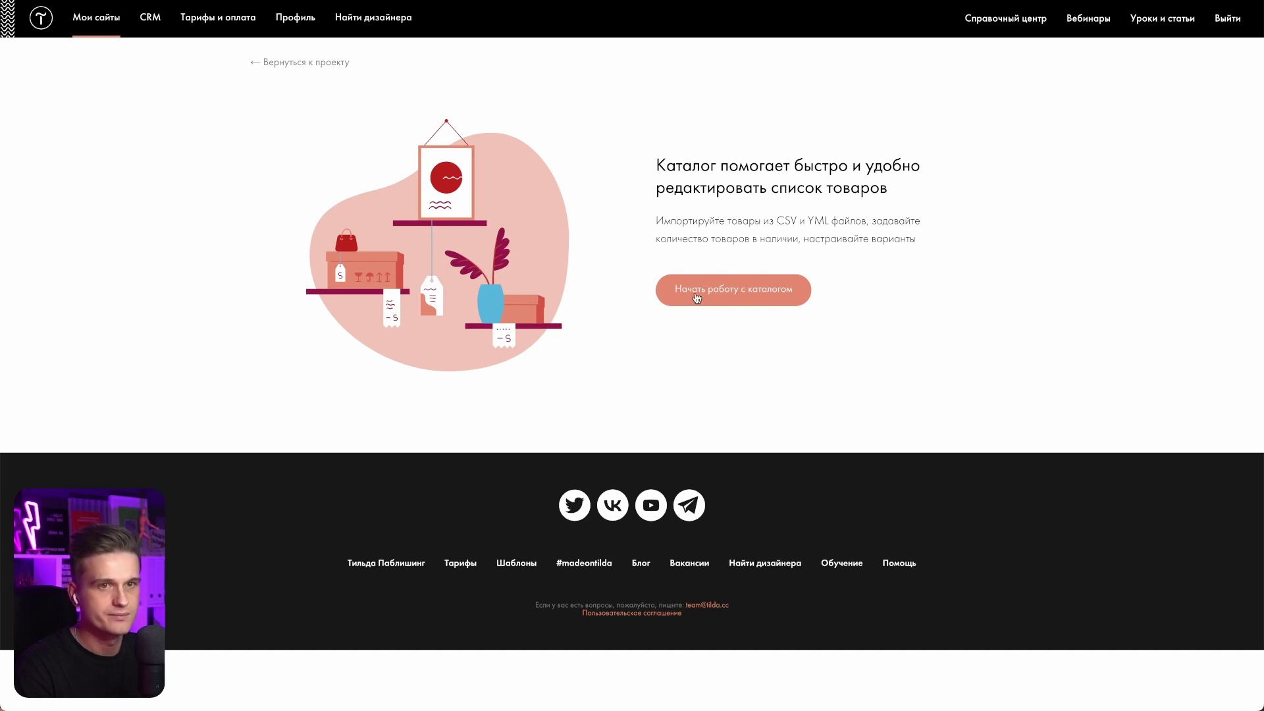
pyautogui.click(697, 298)
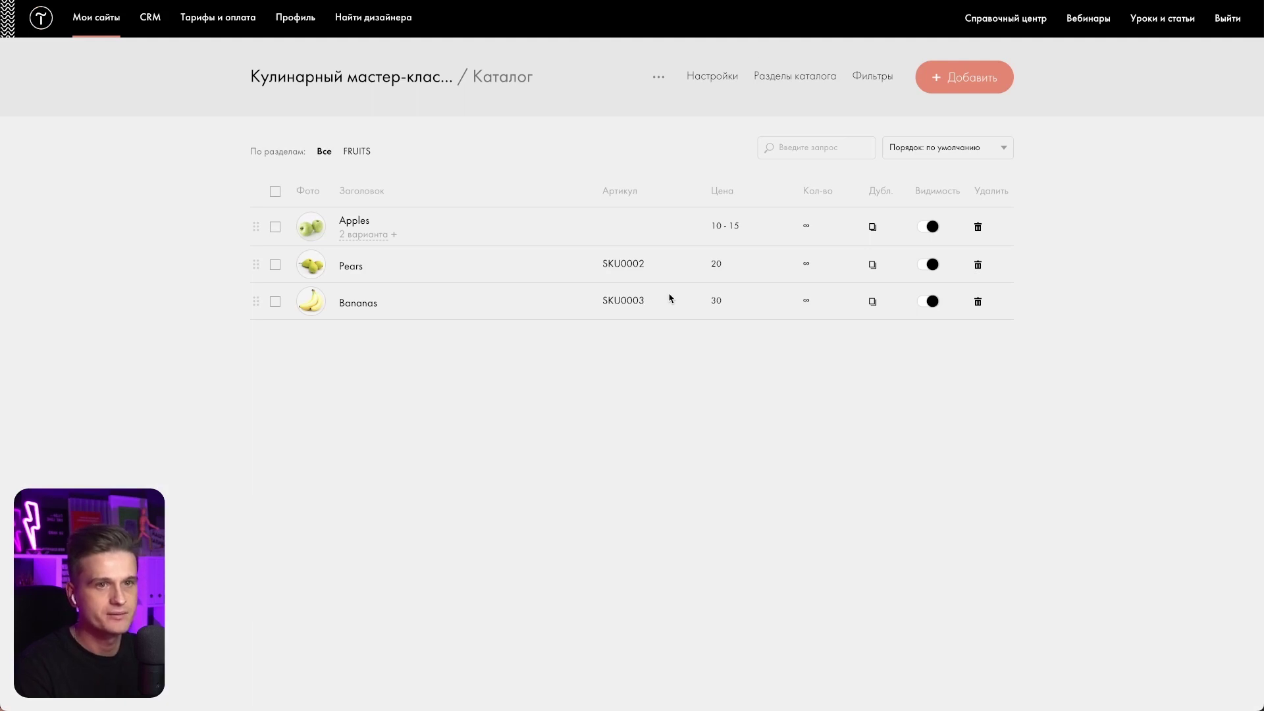
# Add a new catalog product named Пример and look through its product card fields
pyautogui.click(998, 87)
pyautogui.write('Пример')
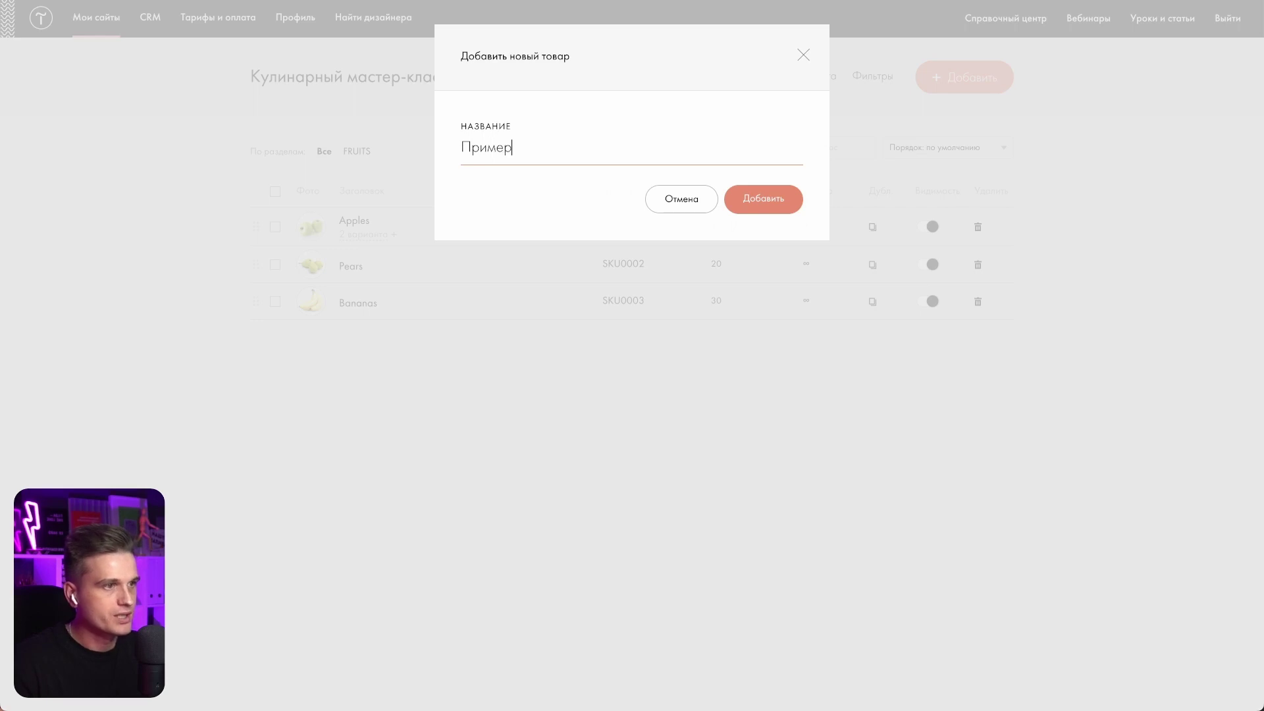
pyautogui.click(781, 198)
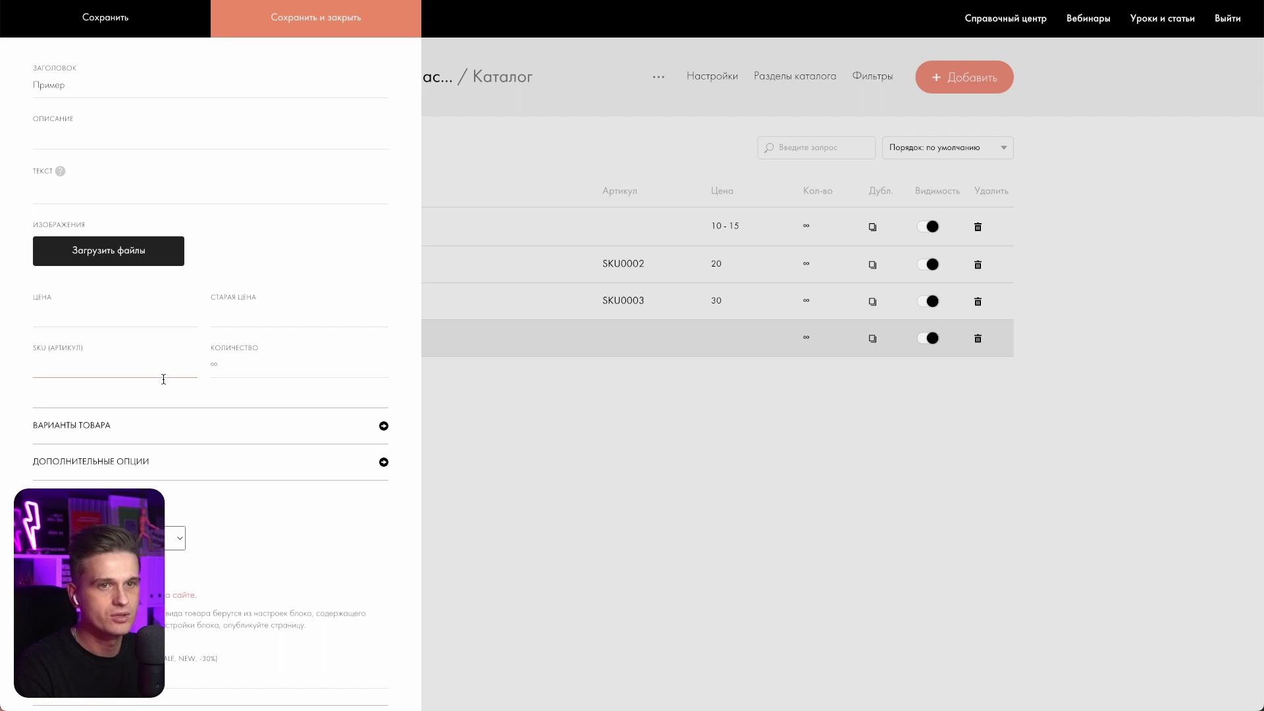
pyautogui.scroll(-5, 179, 391)
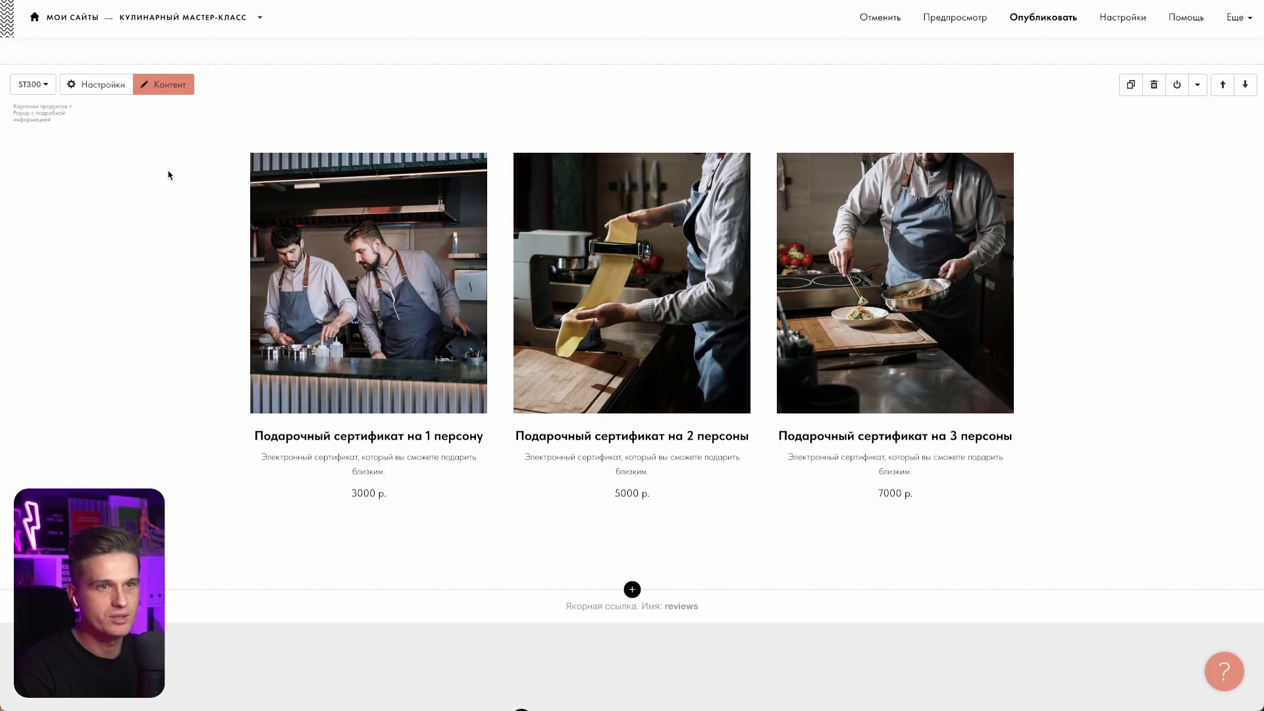
# Copy the gift certificate products from the ST300 block into the product catalog
pyautogui.click(159, 88)
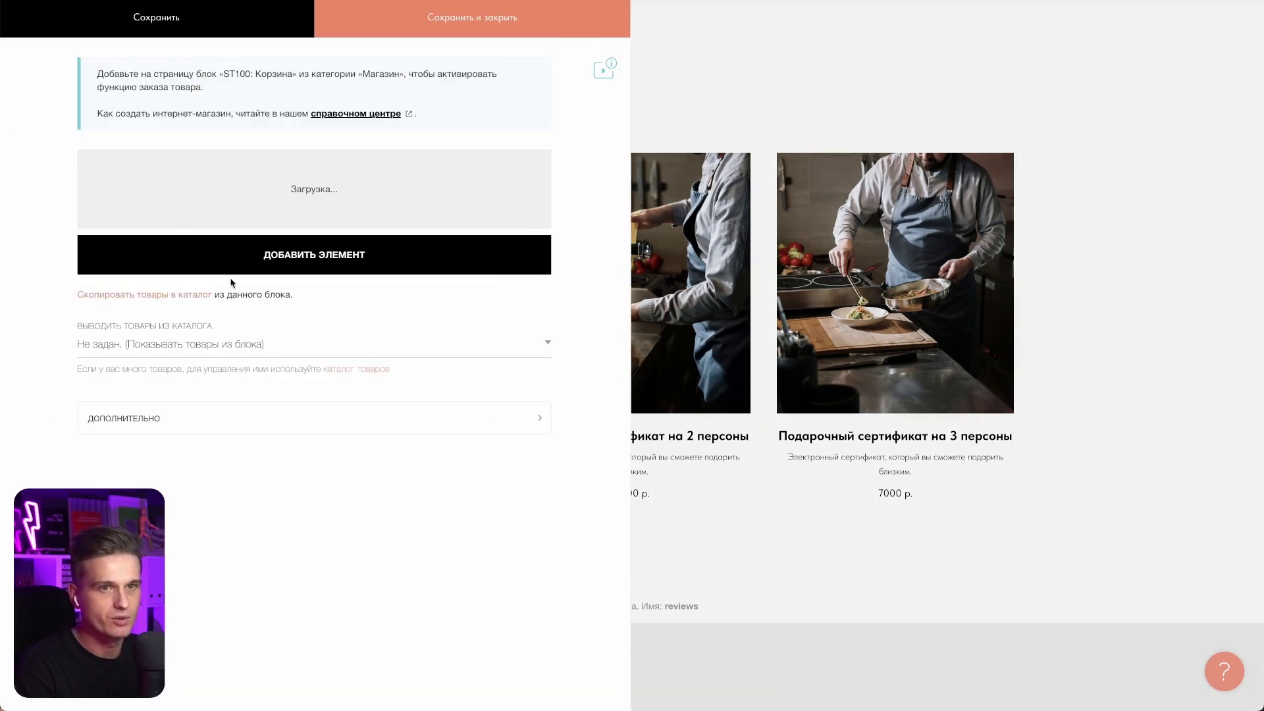
pyautogui.scroll(-20, 231, 277)
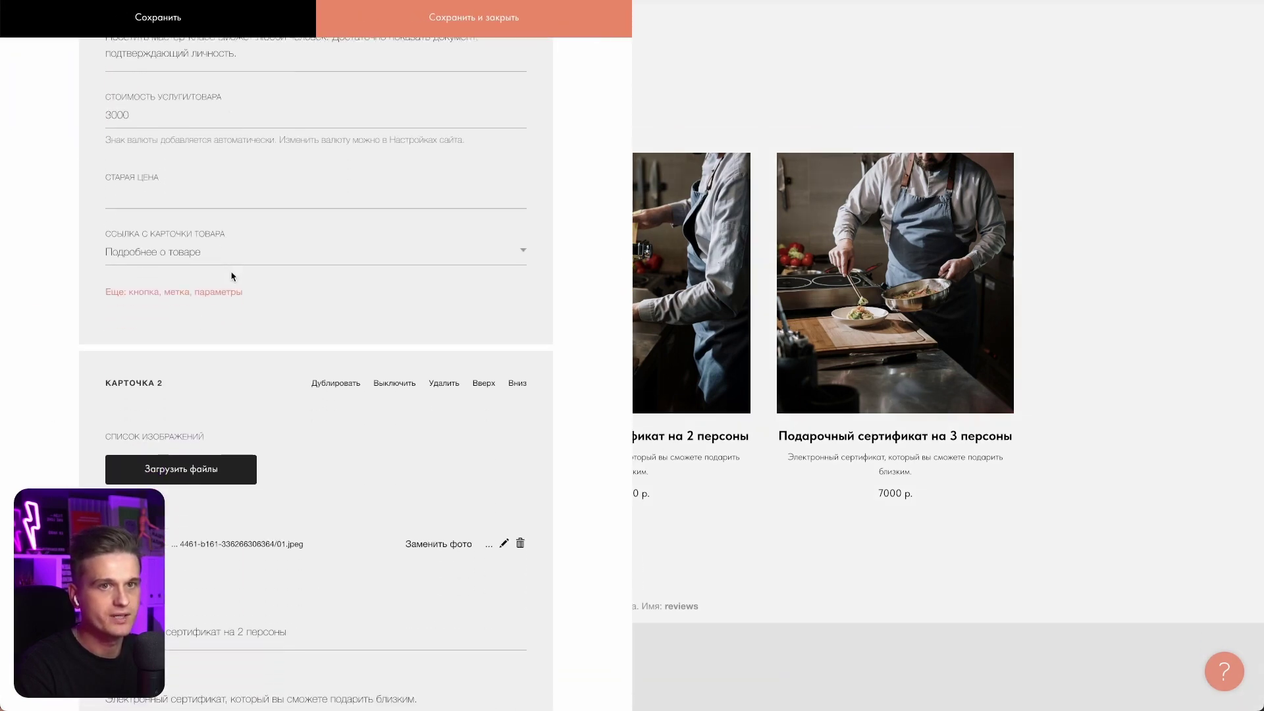
pyautogui.scroll(-1, 232, 277)
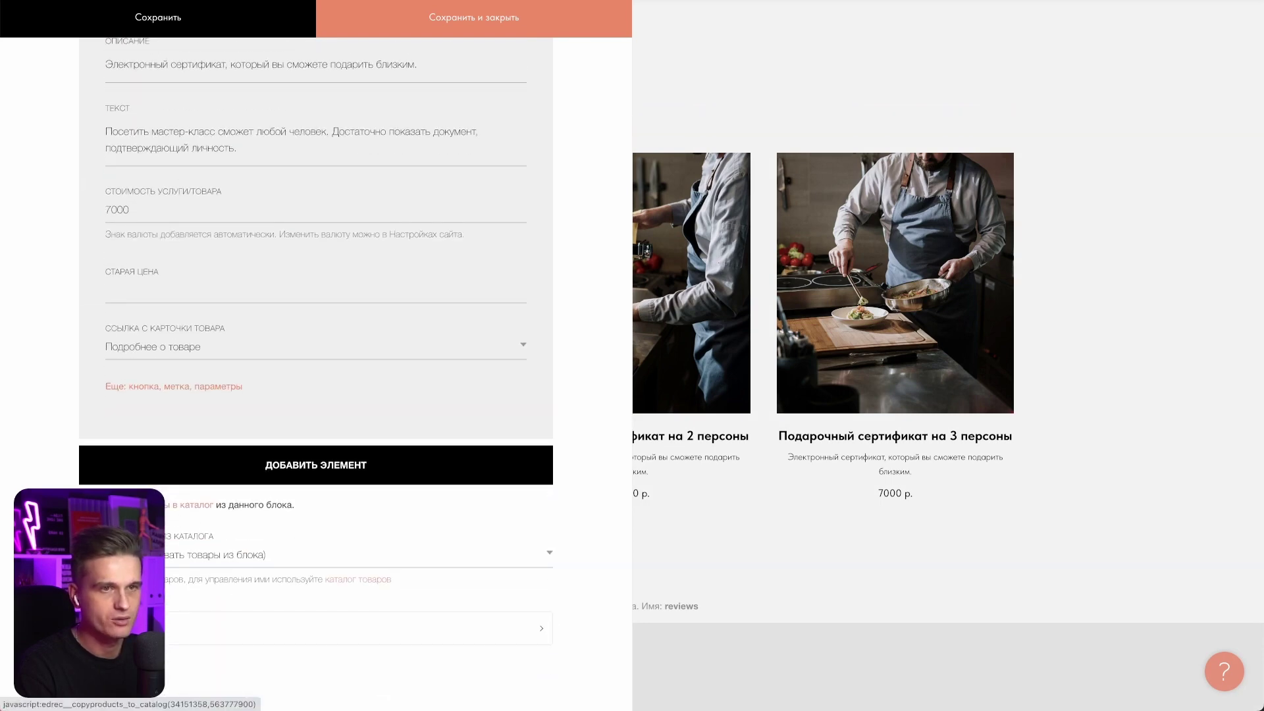
pyautogui.click(132, 505)
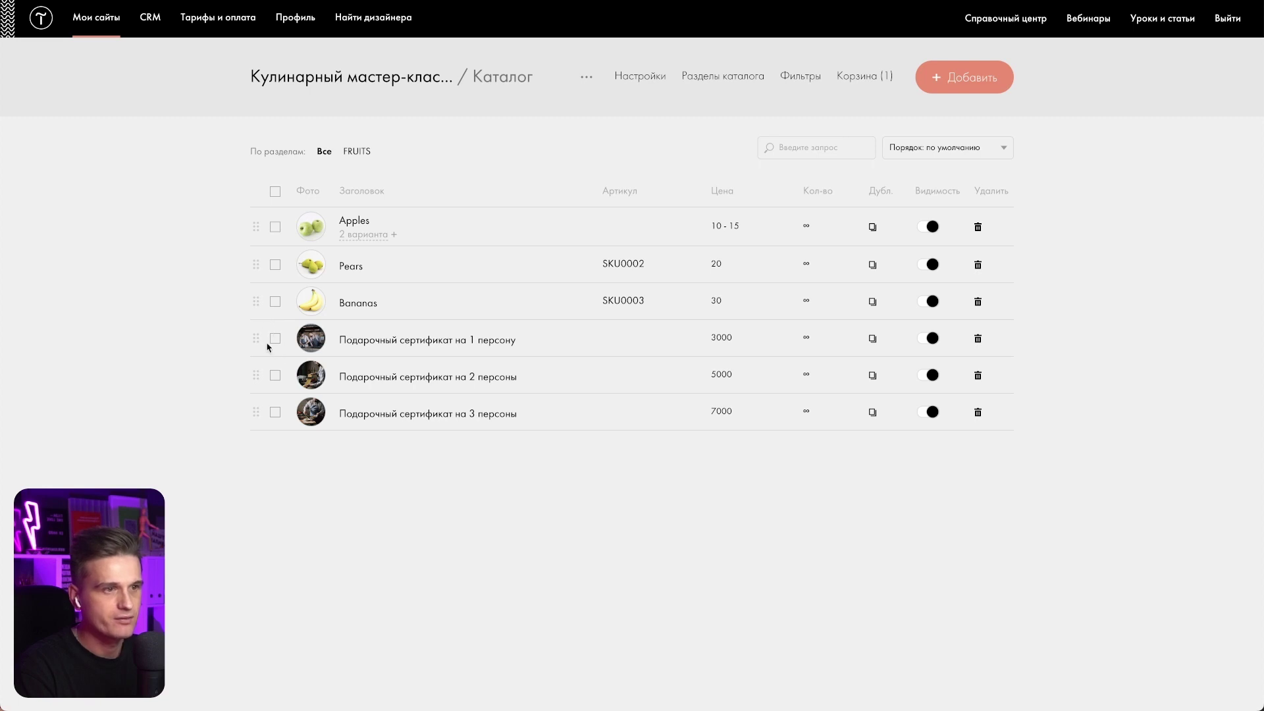
# Move the certificate for 1 person directly below Apples and delete the Apples and Pears products from the catalog
pyautogui.moveTo(259, 338); pyautogui.dragTo(251, 241)
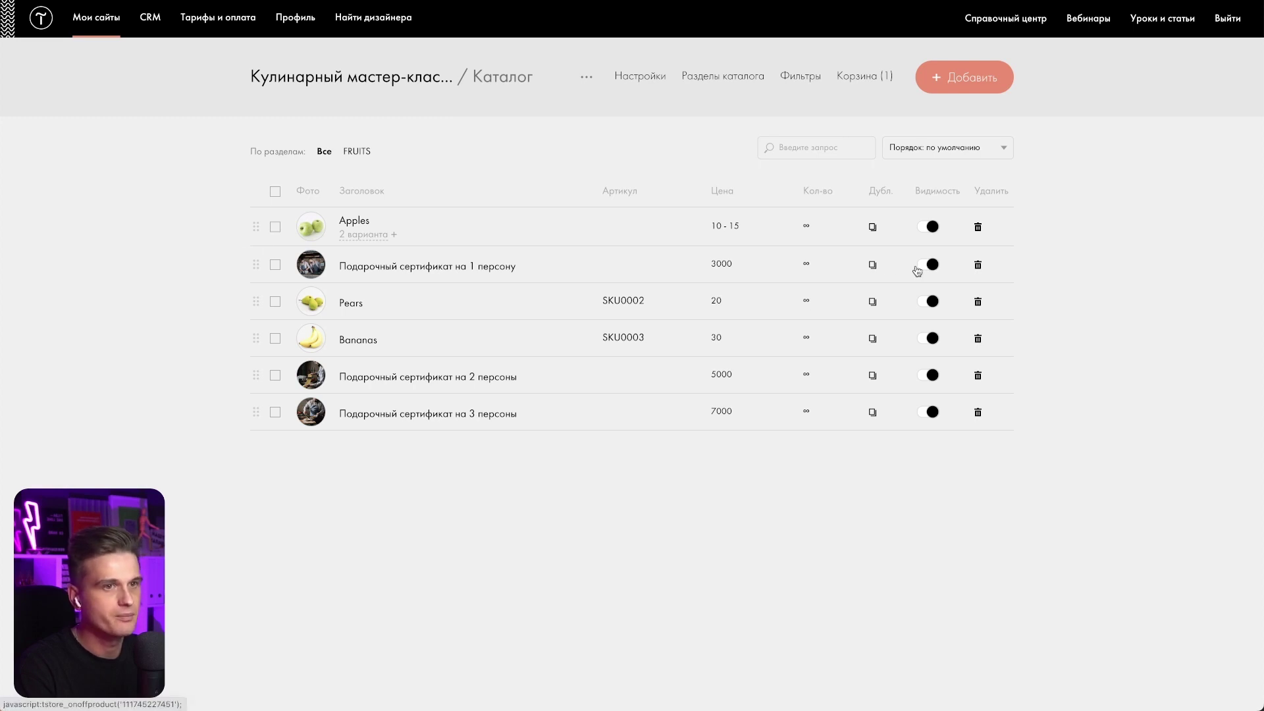
pyautogui.click(978, 229)
pyautogui.press('Return')
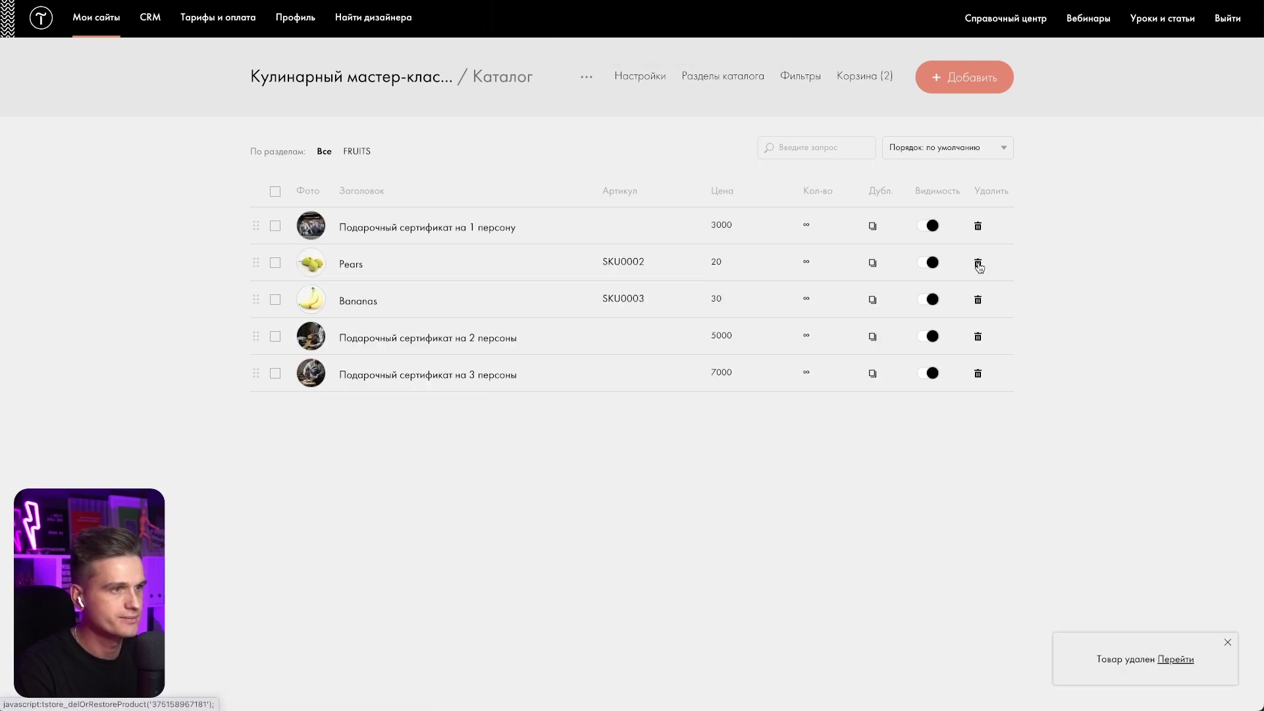
pyautogui.click(979, 263)
pyautogui.press('Return')
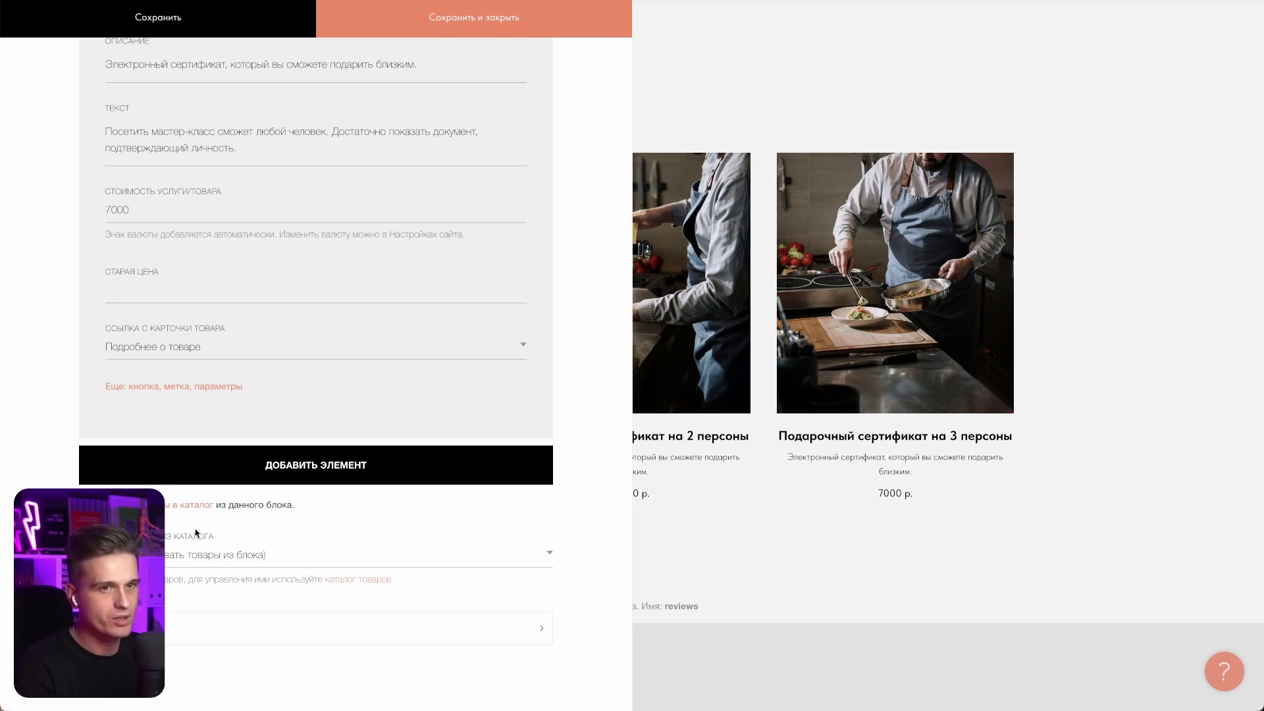
# Set the gift certificate block to display products from the catalog and save its content
pyautogui.click(171, 555)
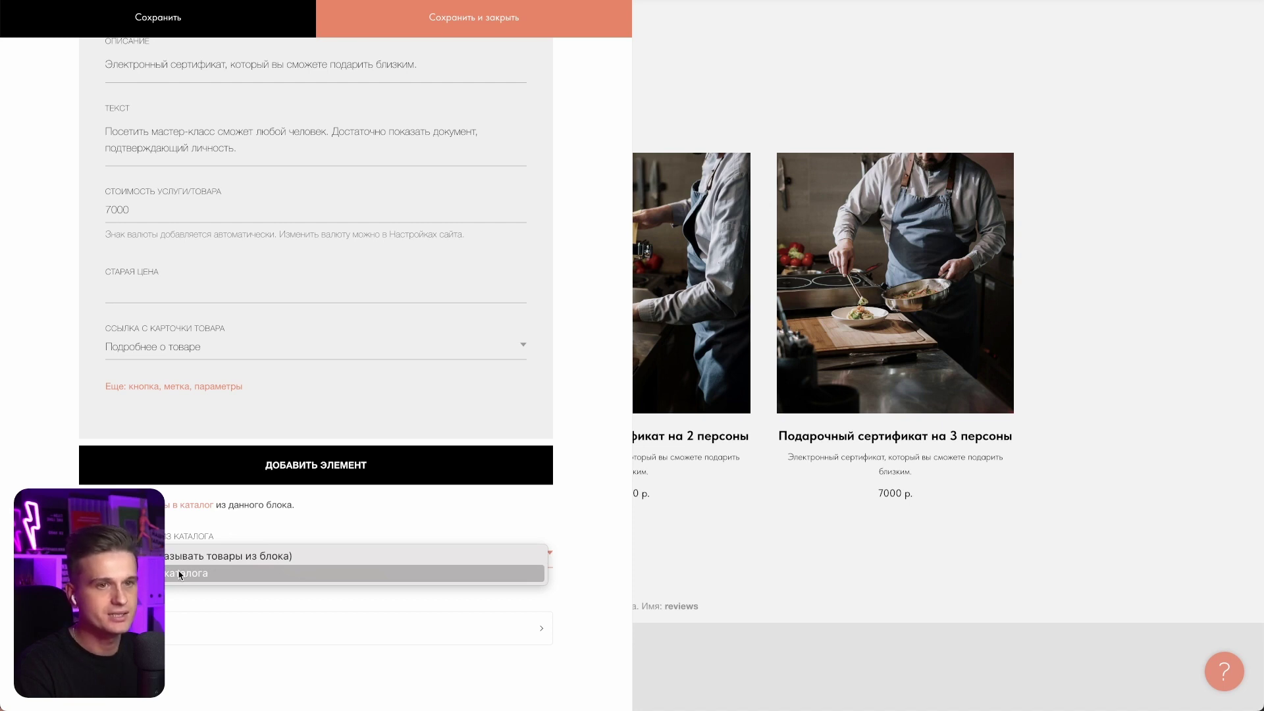
pyautogui.click(179, 575)
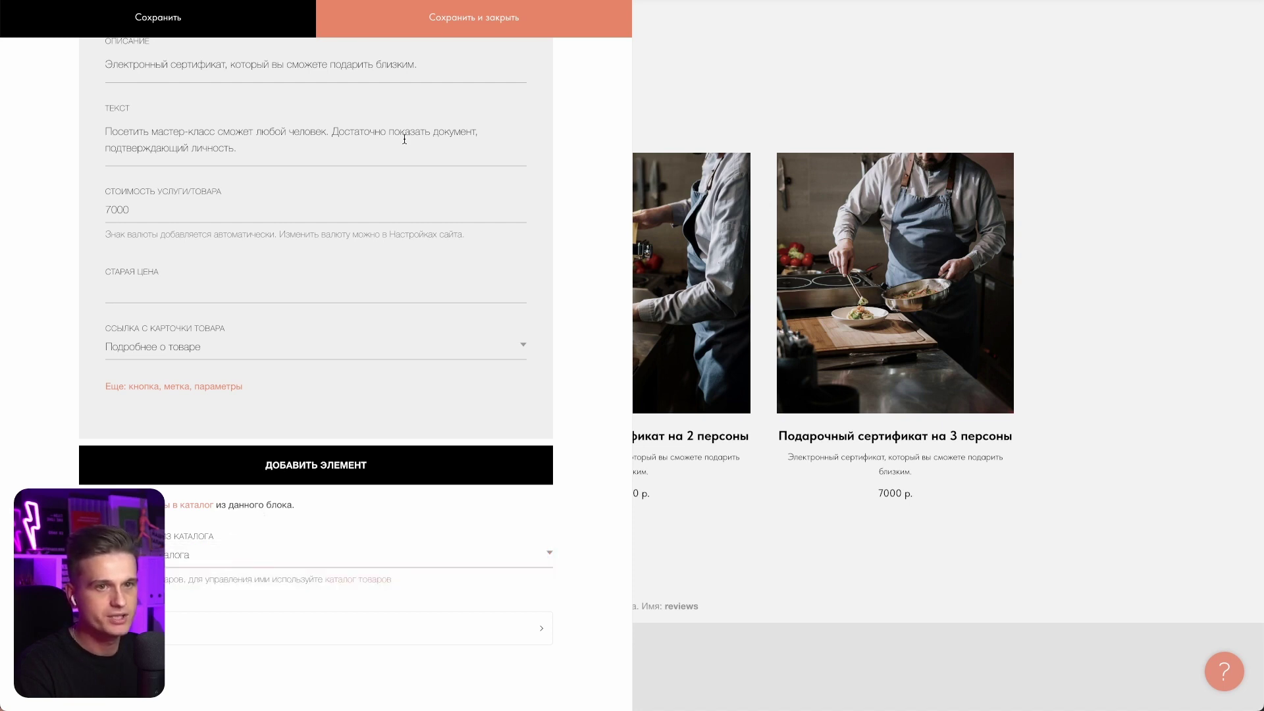
pyautogui.click(433, 22)
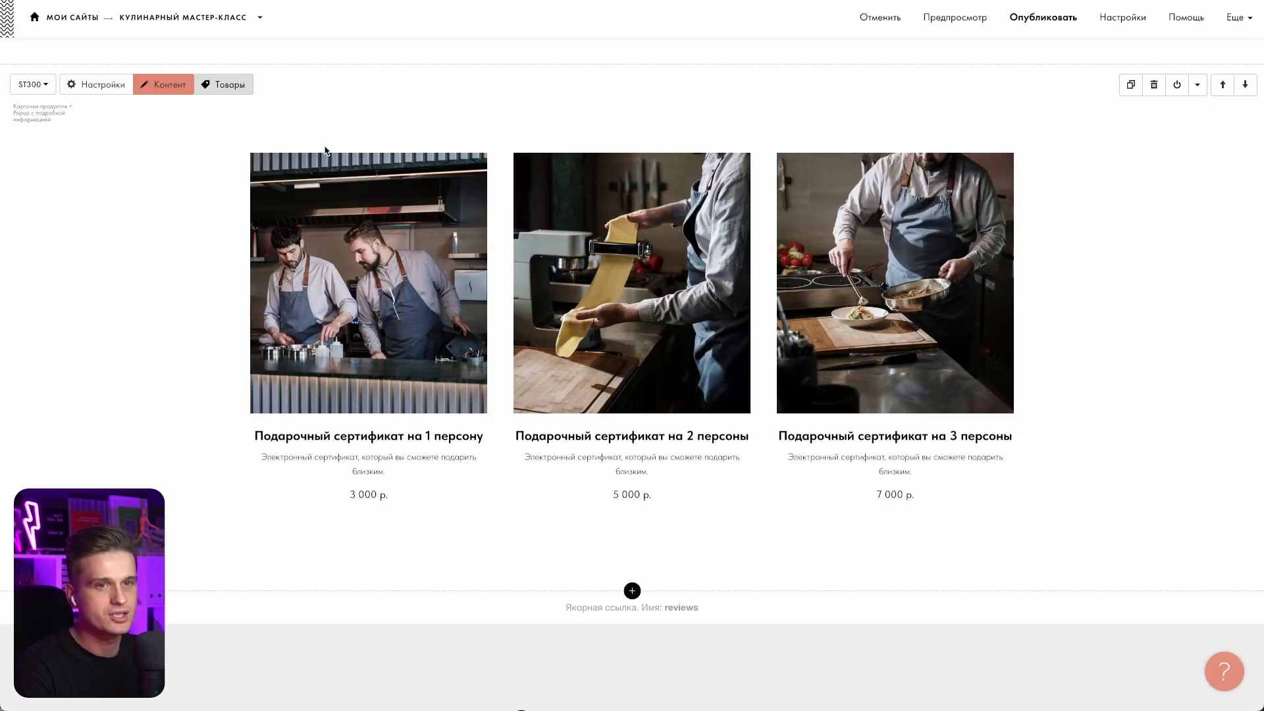
# Link the Заказать button in the Подарочный сертификат Zero Block to an #order link for the gift certificate with price 5000
pyautogui.scroll(1, 203, 244)
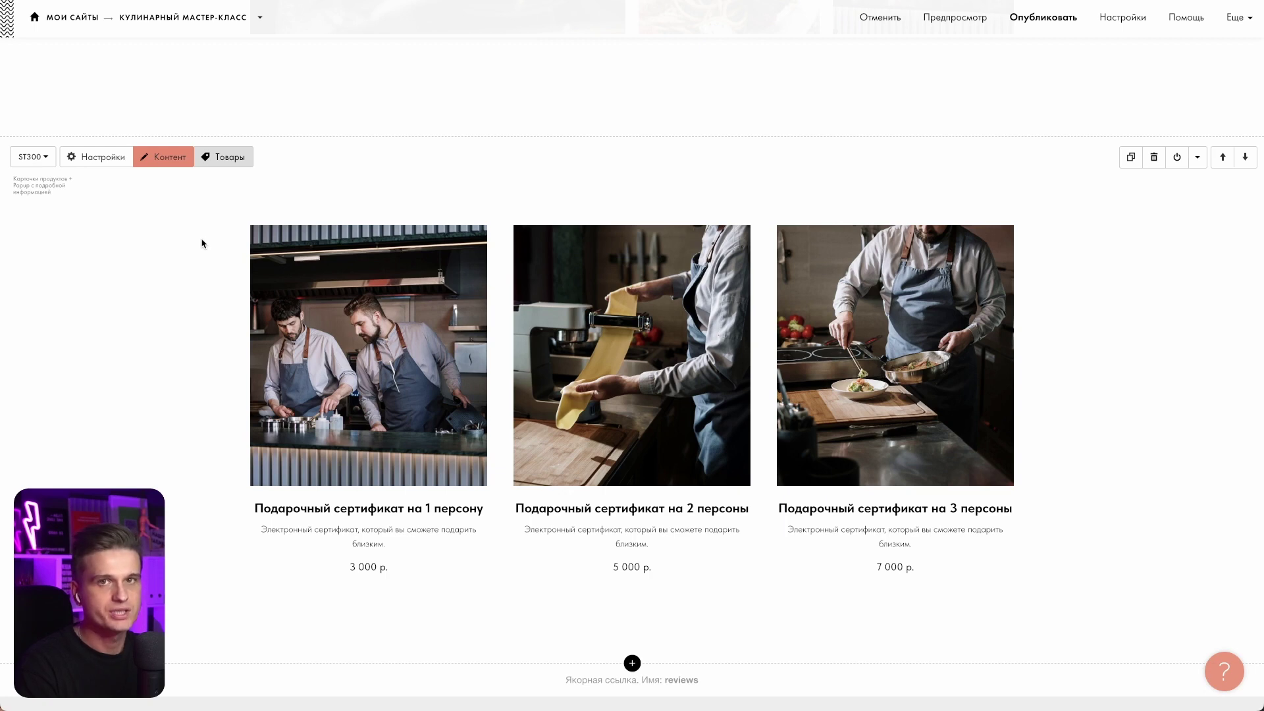
pyautogui.scroll(-10, 278, 224)
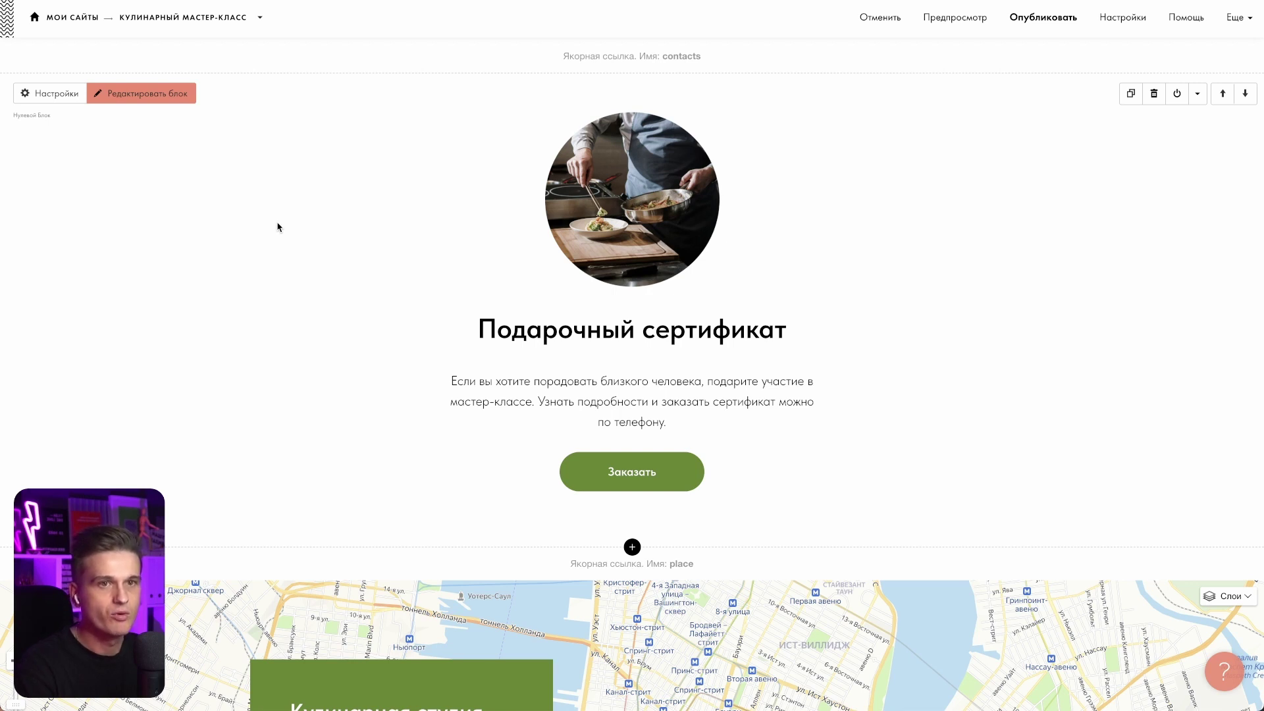
pyautogui.click(153, 99)
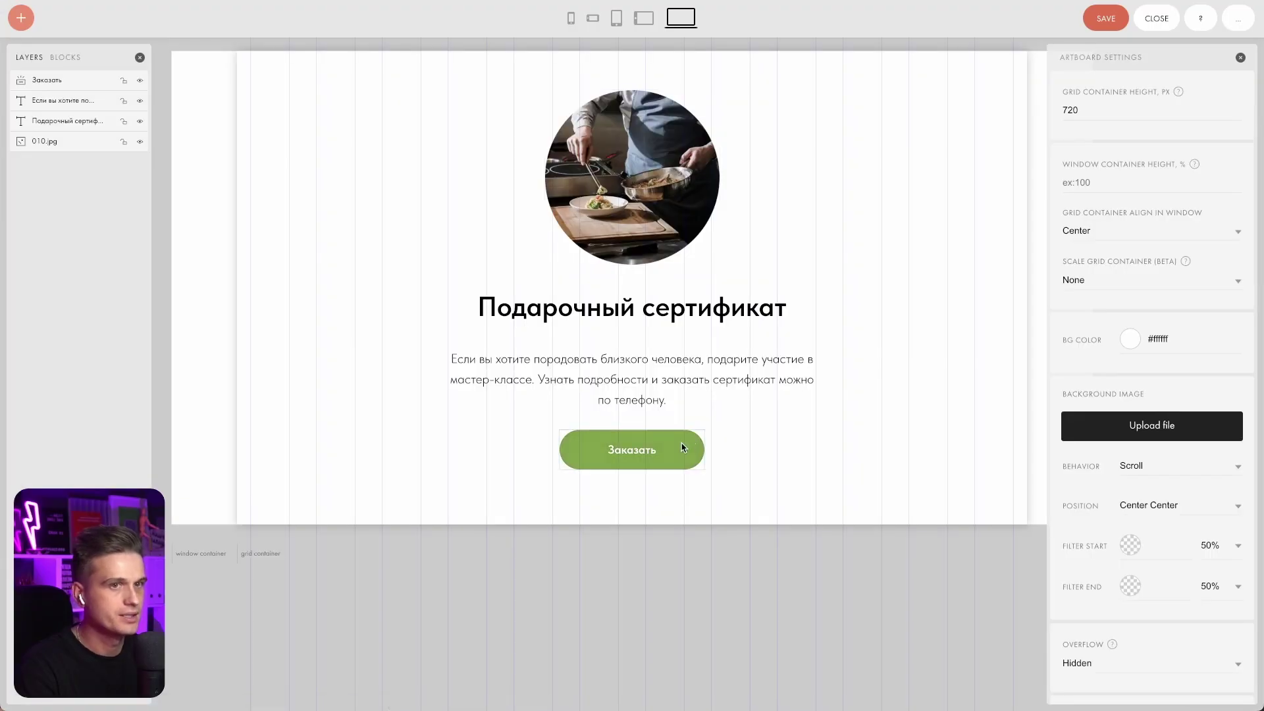
pyautogui.click(682, 448)
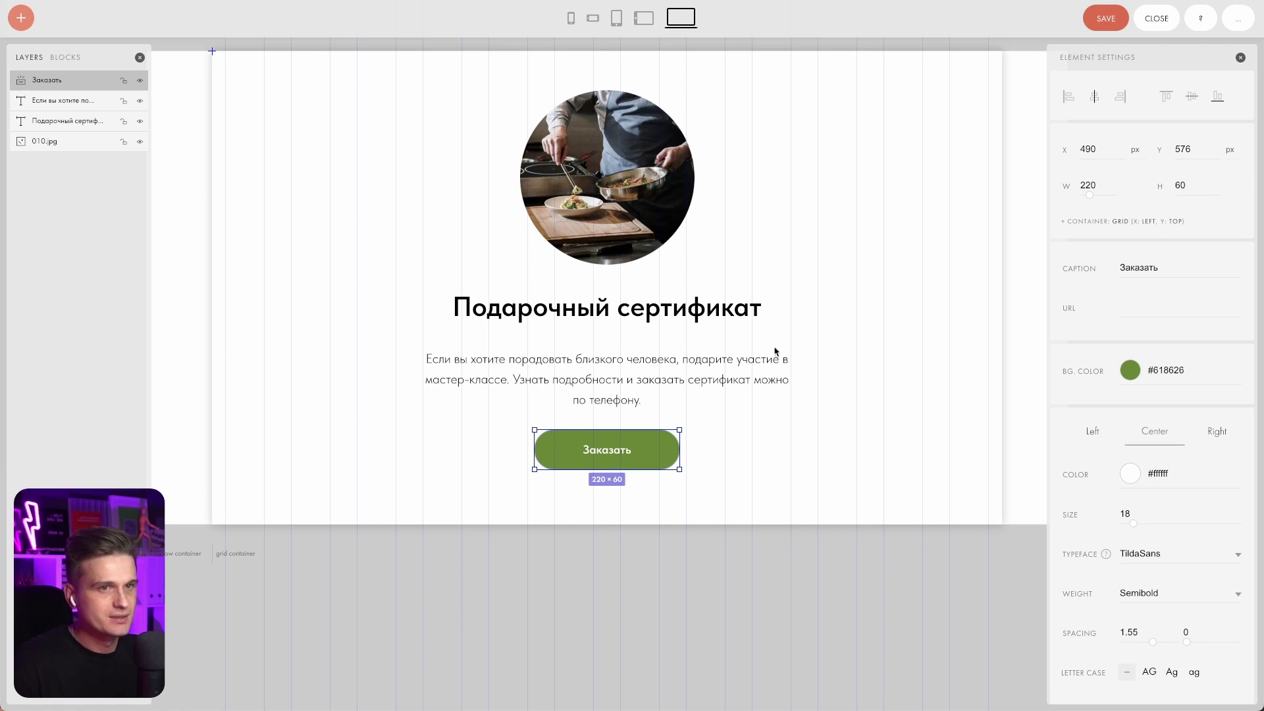
pyautogui.click(1139, 308)
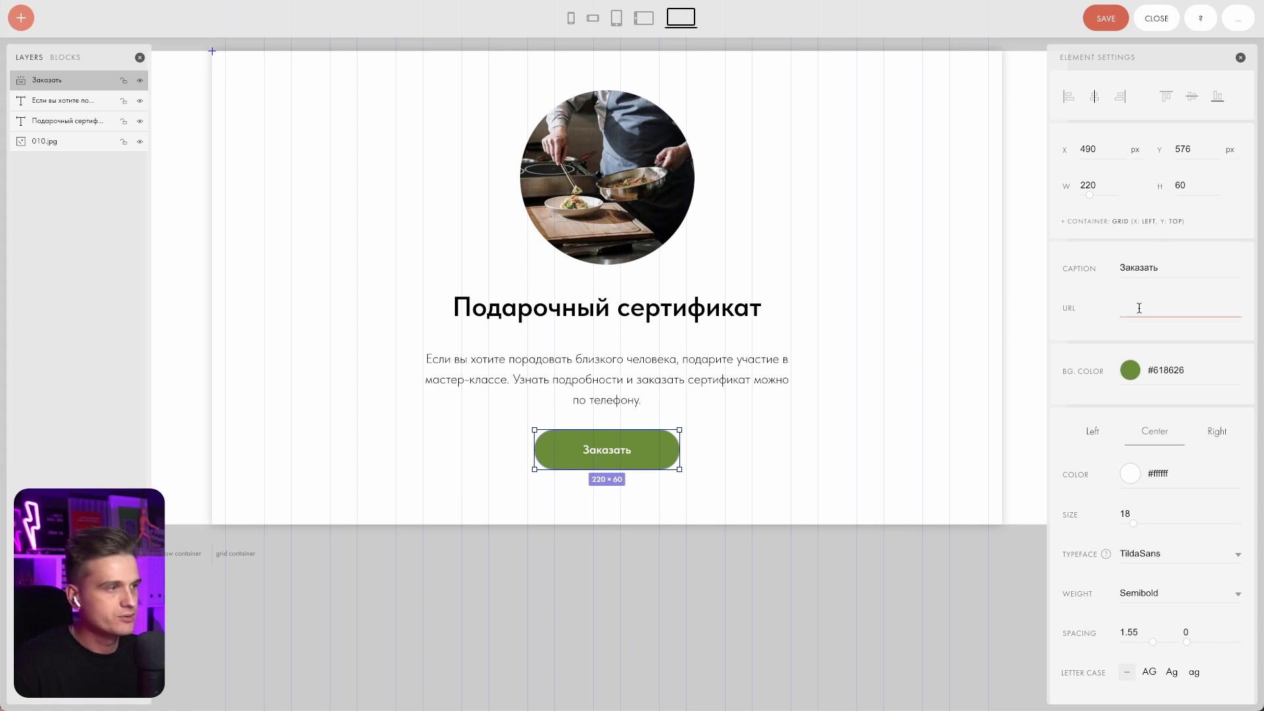
pyautogui.hotkey('ctrl', 'v')
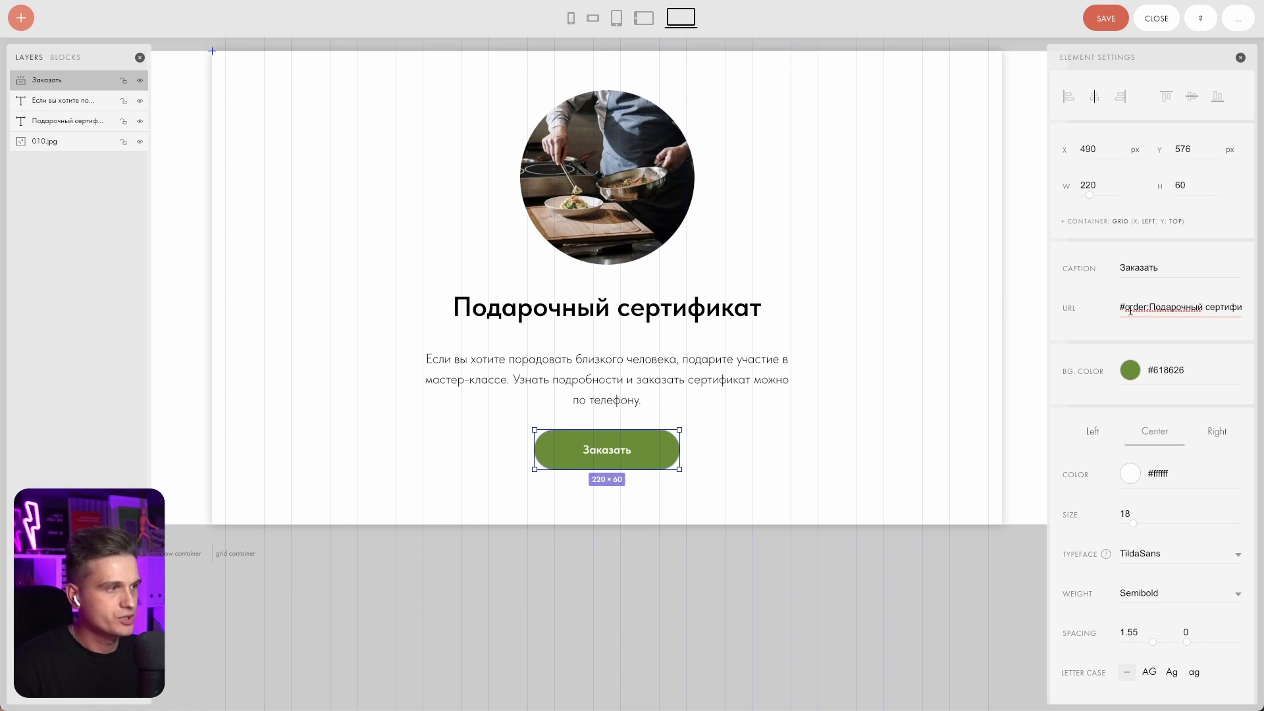
pyautogui.press('End')
pyautogui.write('=5000')
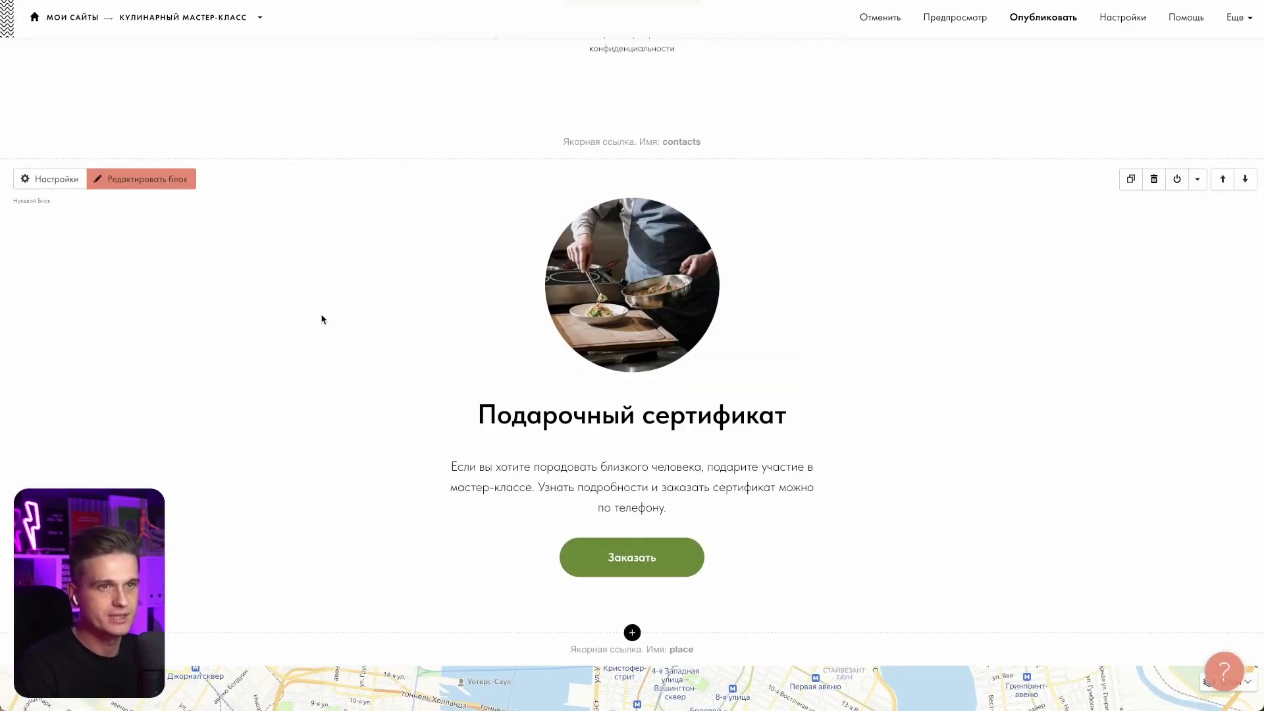
# Add the ST100 cart with order form from the Магазин category below the Подарочный сертификат block
pyautogui.click(633, 632)
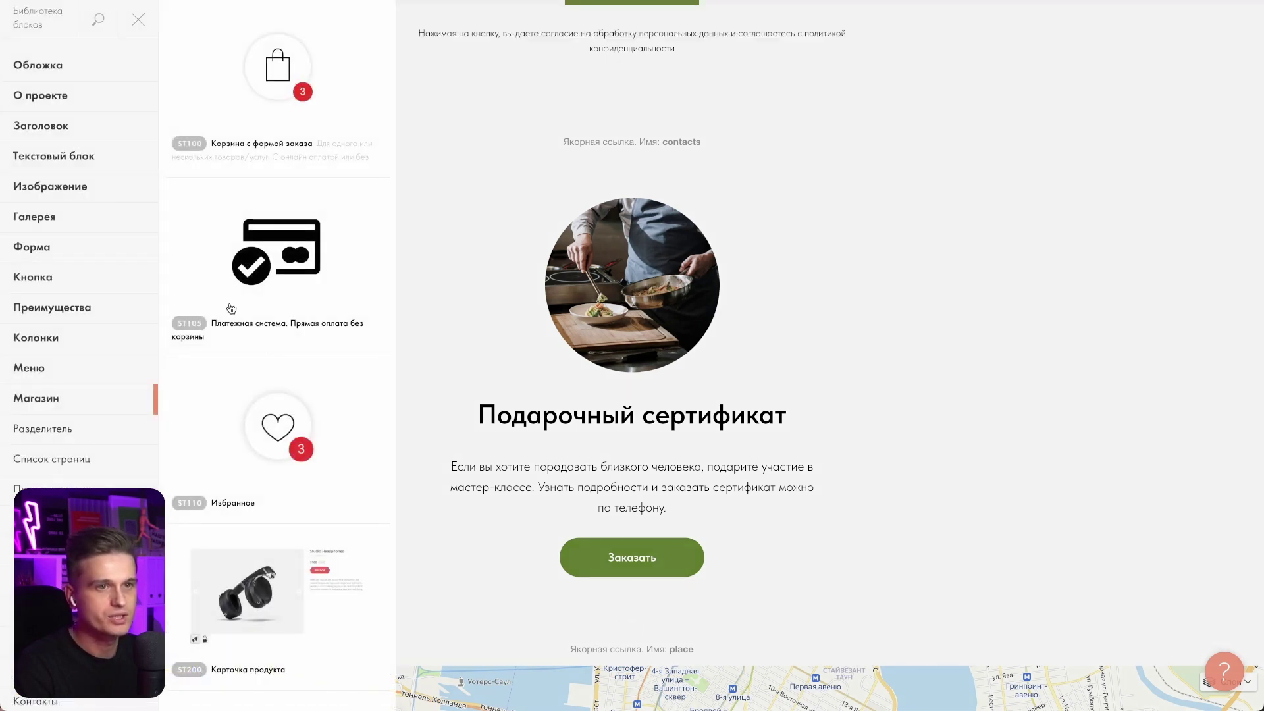
pyautogui.click(273, 95)
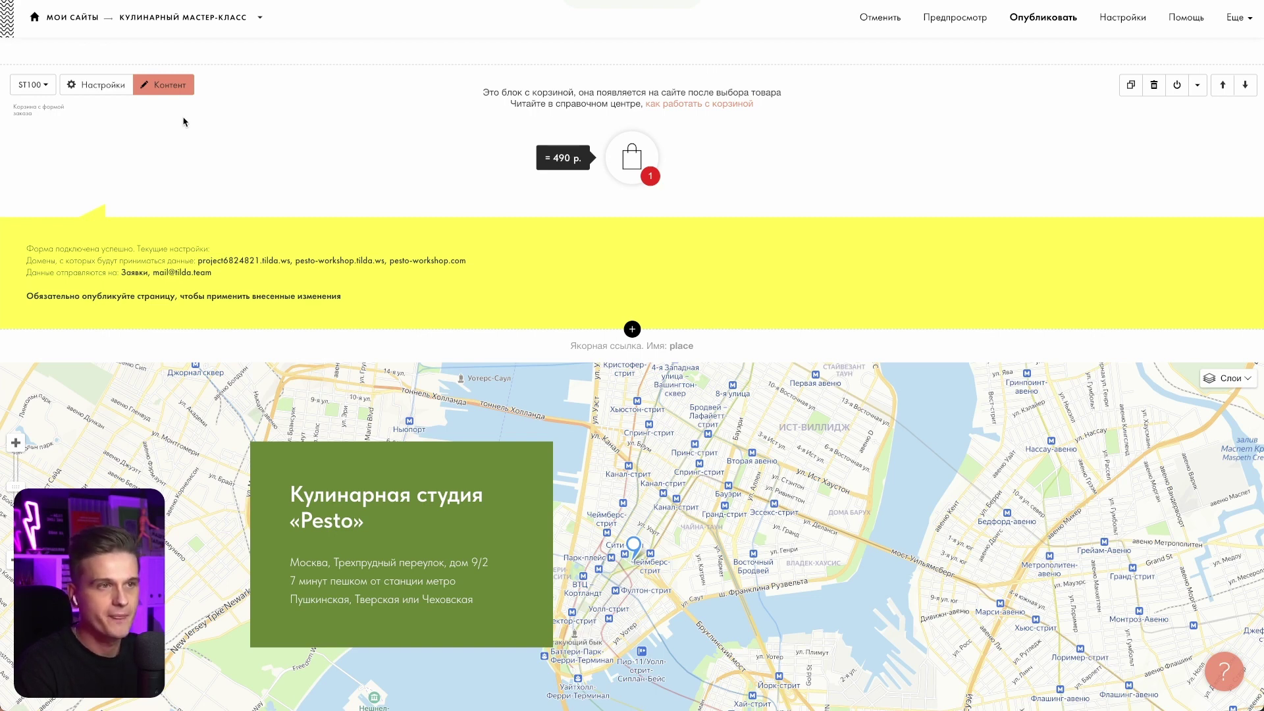
# Go through the cart's order form input fields, title the name field Имя, and save the block content
pyautogui.click(169, 86)
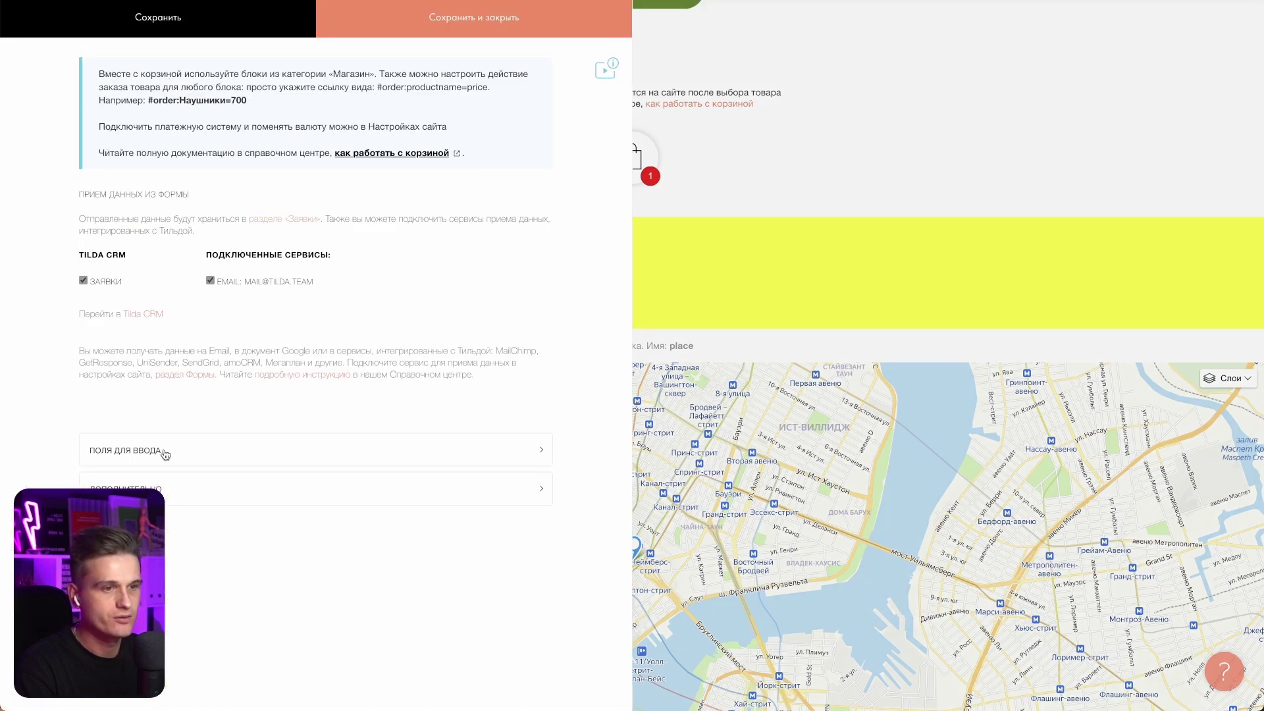
pyautogui.click(165, 456)
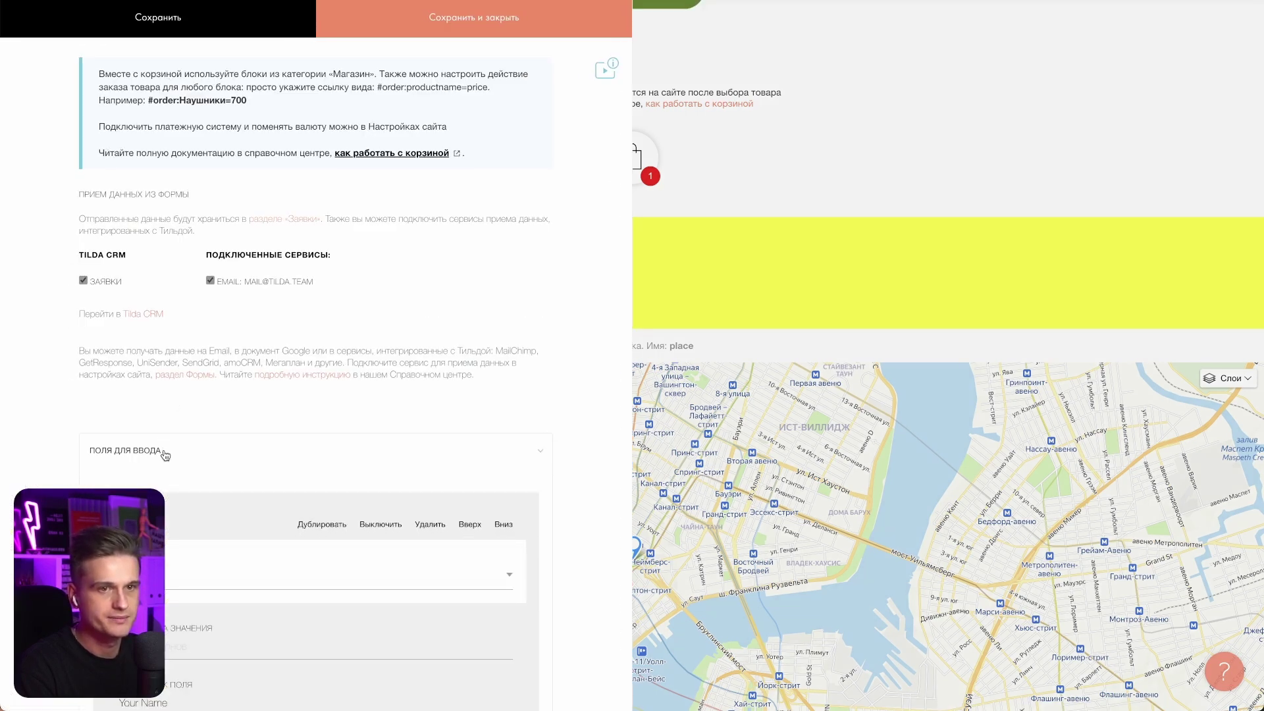
pyautogui.scroll(-4, 165, 456)
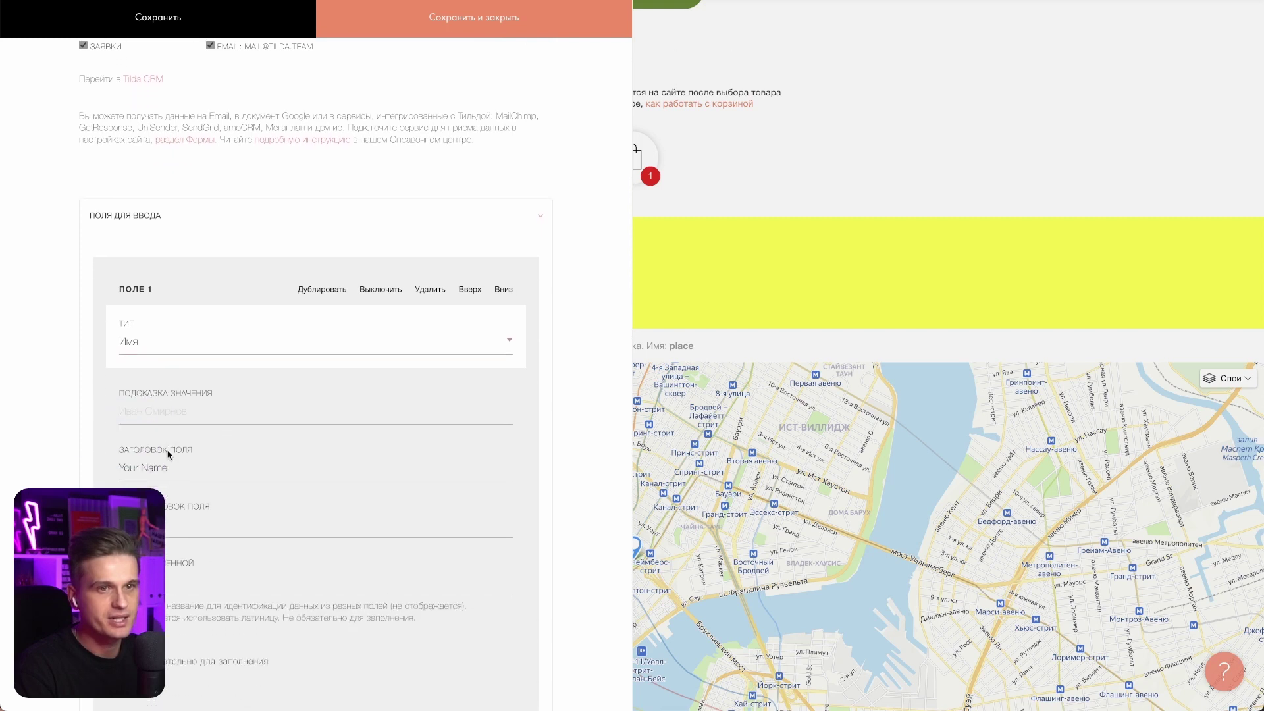
pyautogui.scroll(-7, 168, 455)
pyautogui.scroll(-7, 168, 455)
pyautogui.scroll(-7, 168, 454)
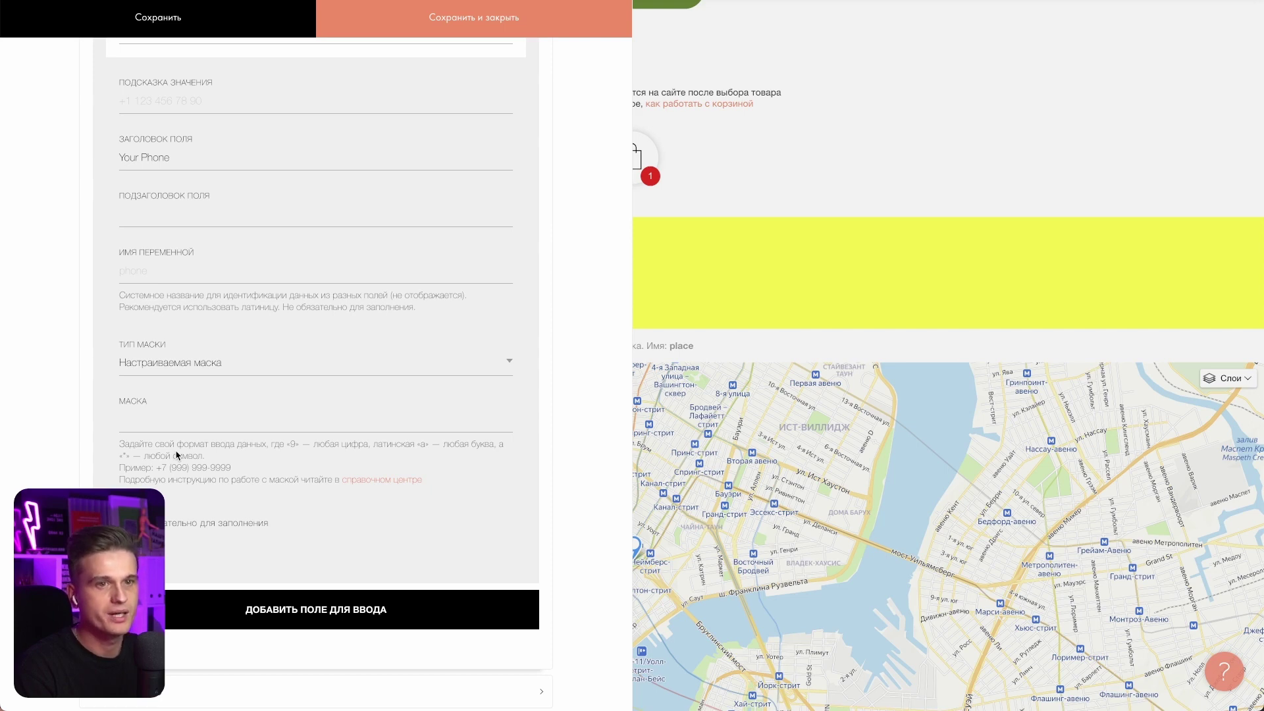
pyautogui.scroll(15, 276, 277)
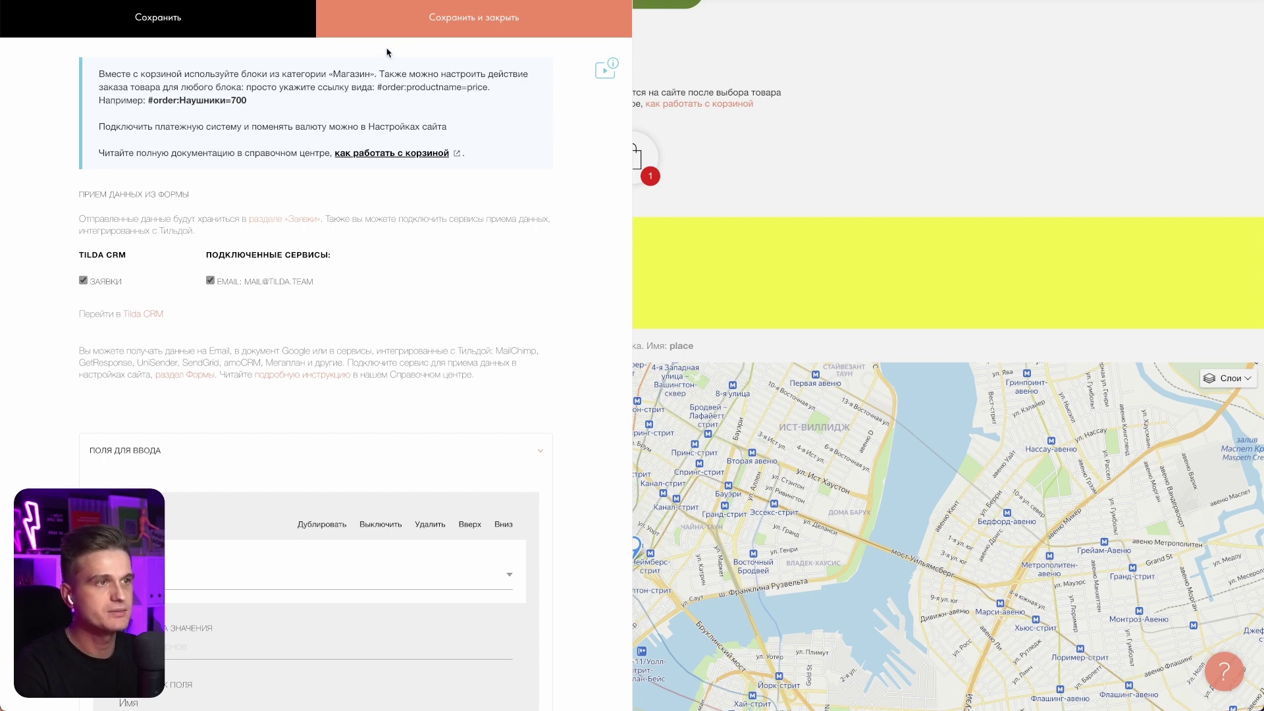
pyautogui.click(435, 19)
# Review the cart block's style and additional settings, save and close them, and check the order form in the cart popup
pyautogui.click(105, 84)
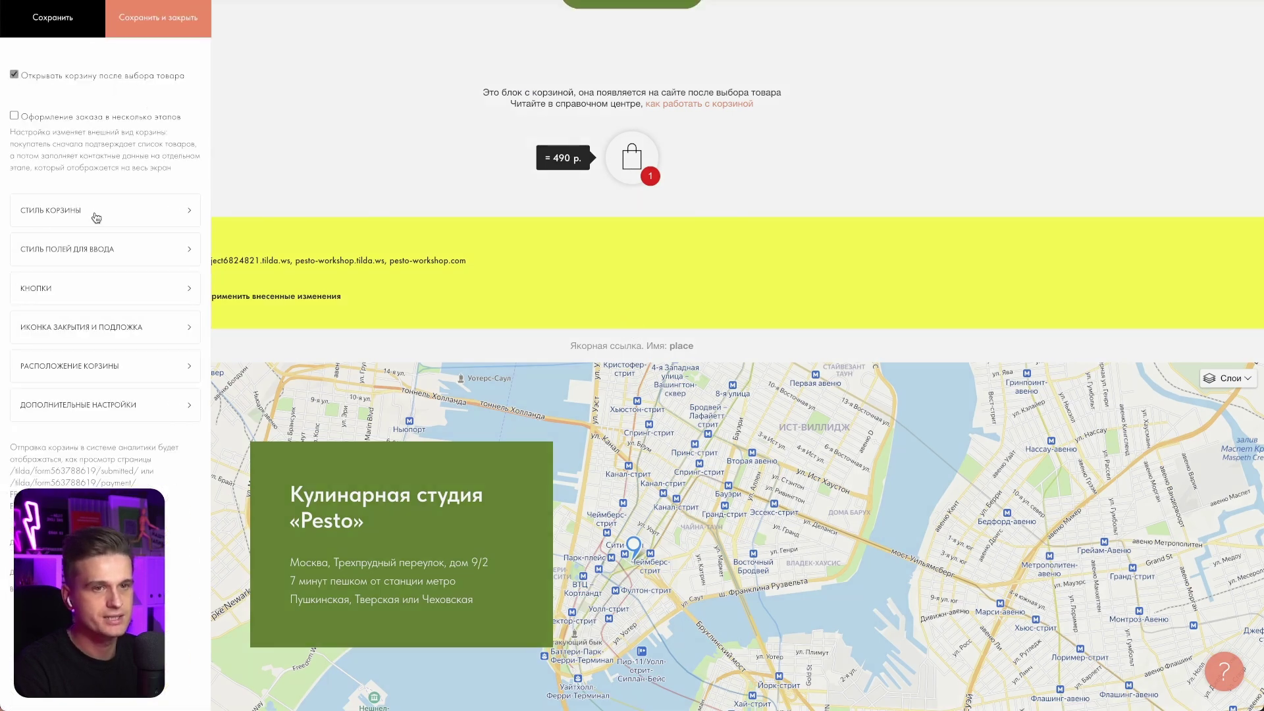
pyautogui.click(96, 218)
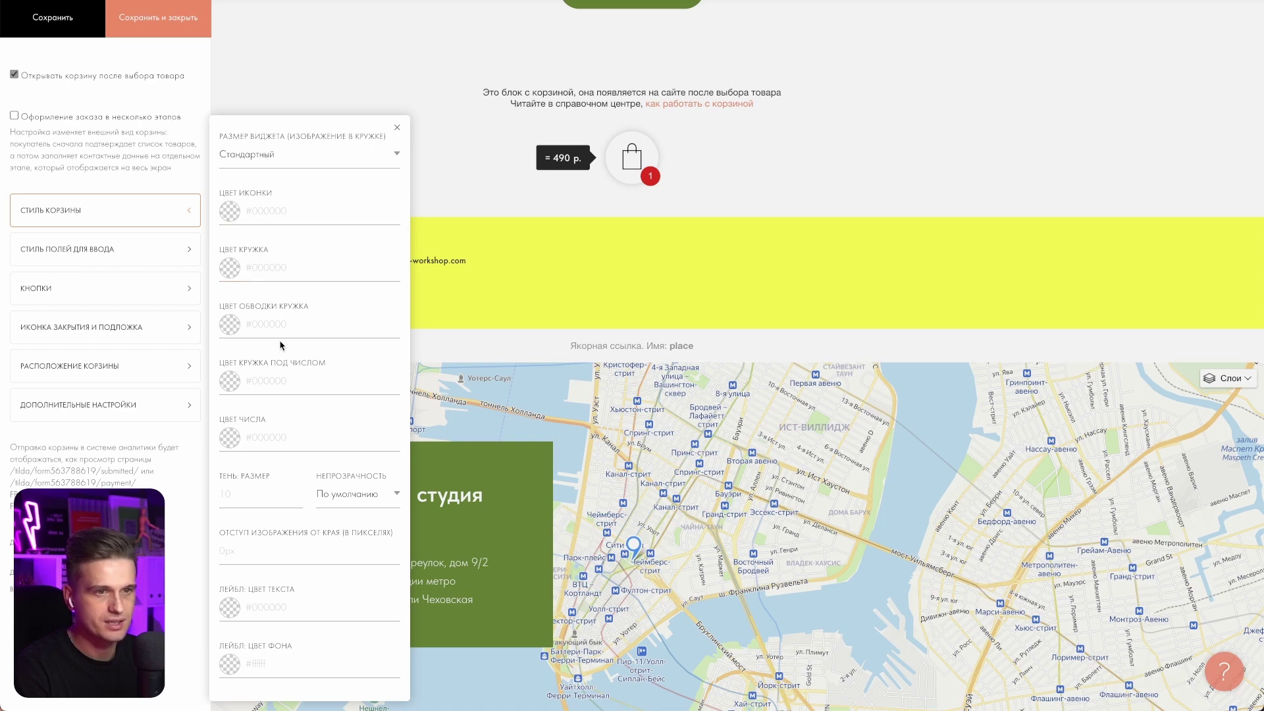
pyautogui.scroll(-1, 280, 345)
pyautogui.click(248, 378)
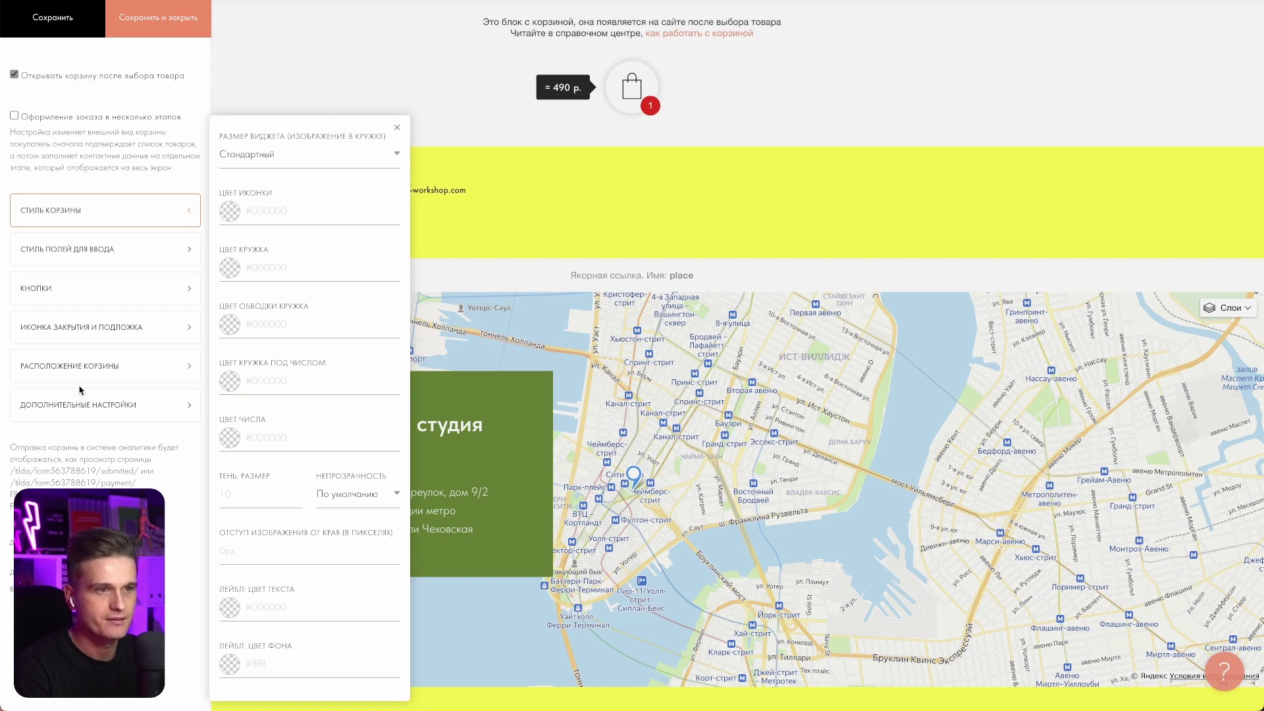
pyautogui.click(100, 410)
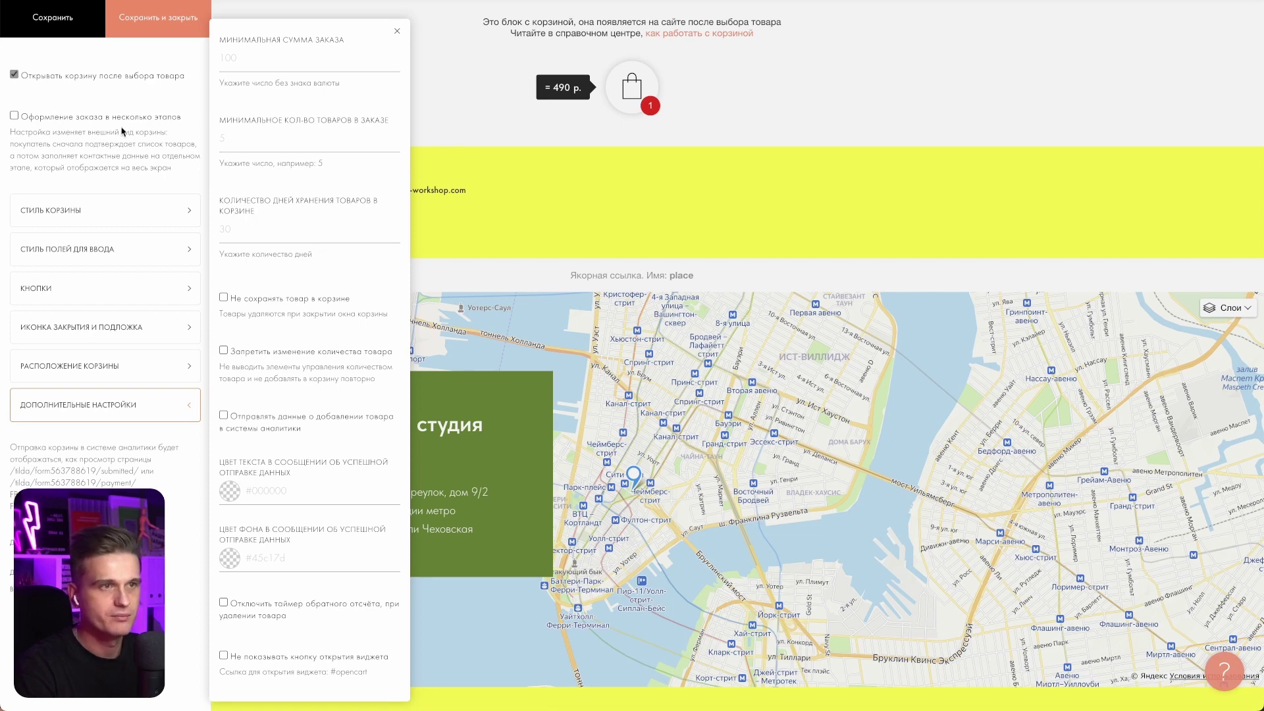
pyautogui.click(141, 26)
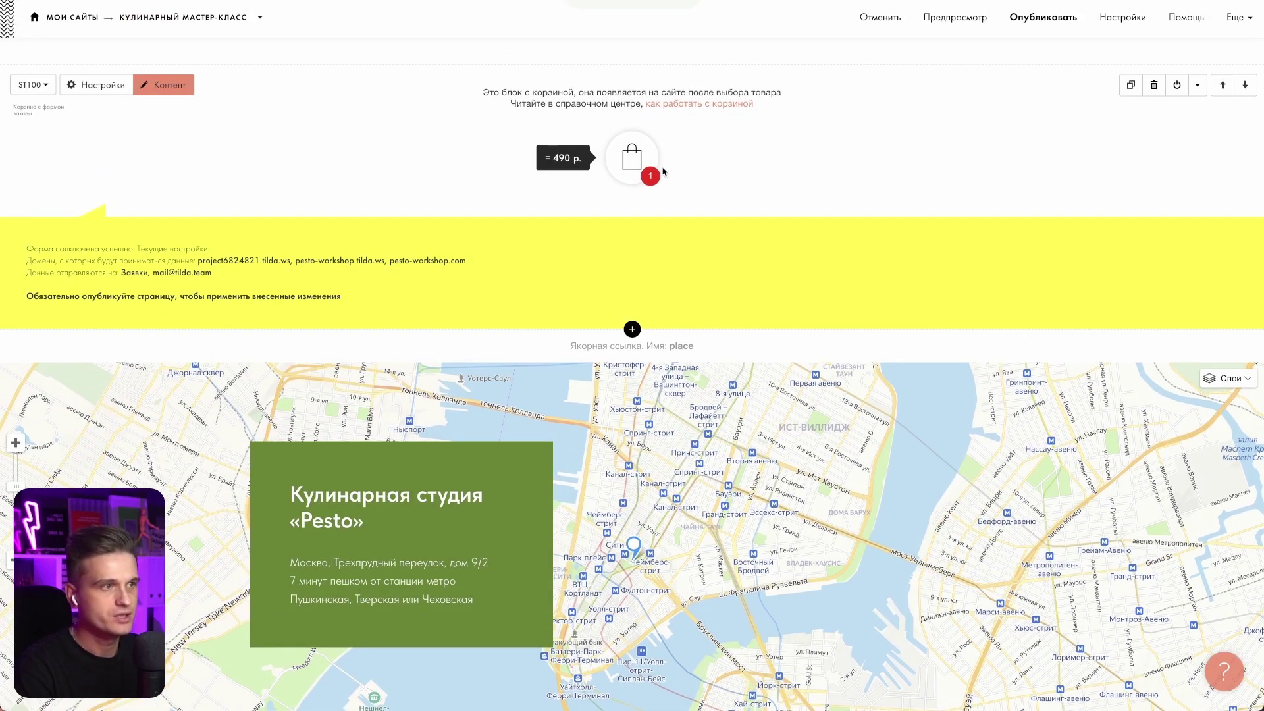
pyautogui.click(631, 163)
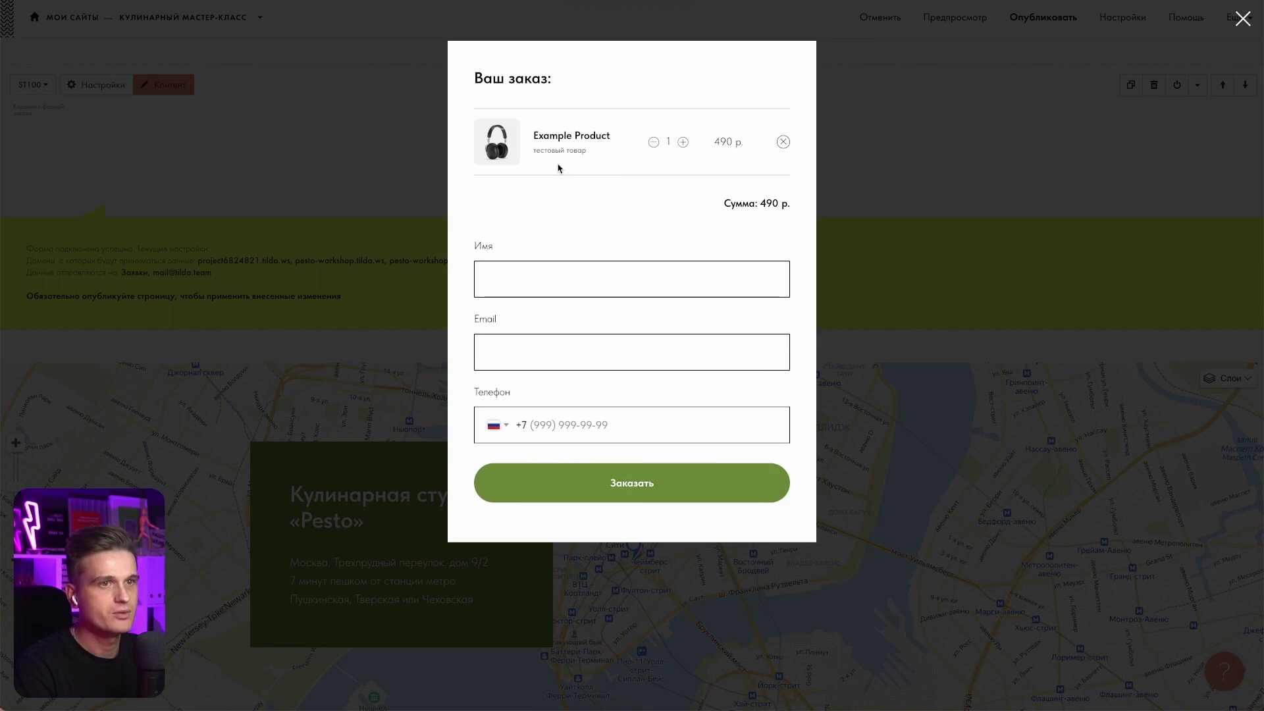
pyautogui.click(328, 164)
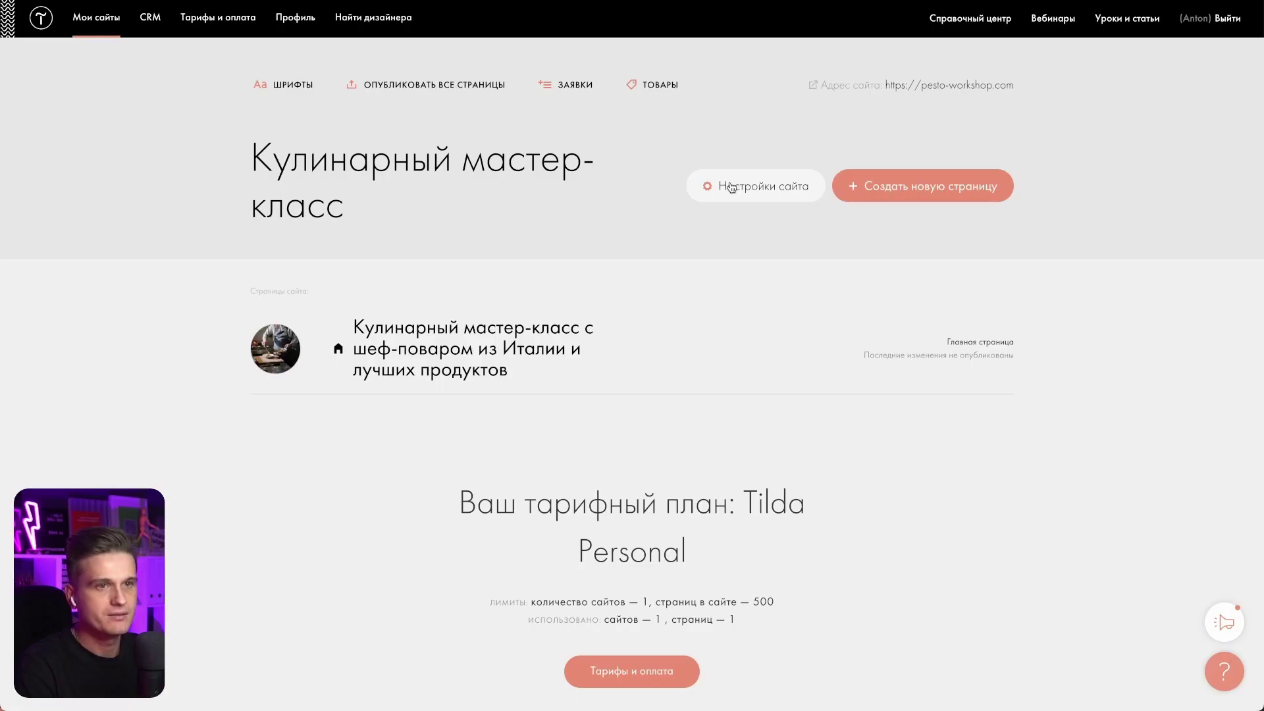
# Examine the currency options and the available payment services in the settings of the Кулинарный мастер-класс site
pyautogui.click(733, 188)
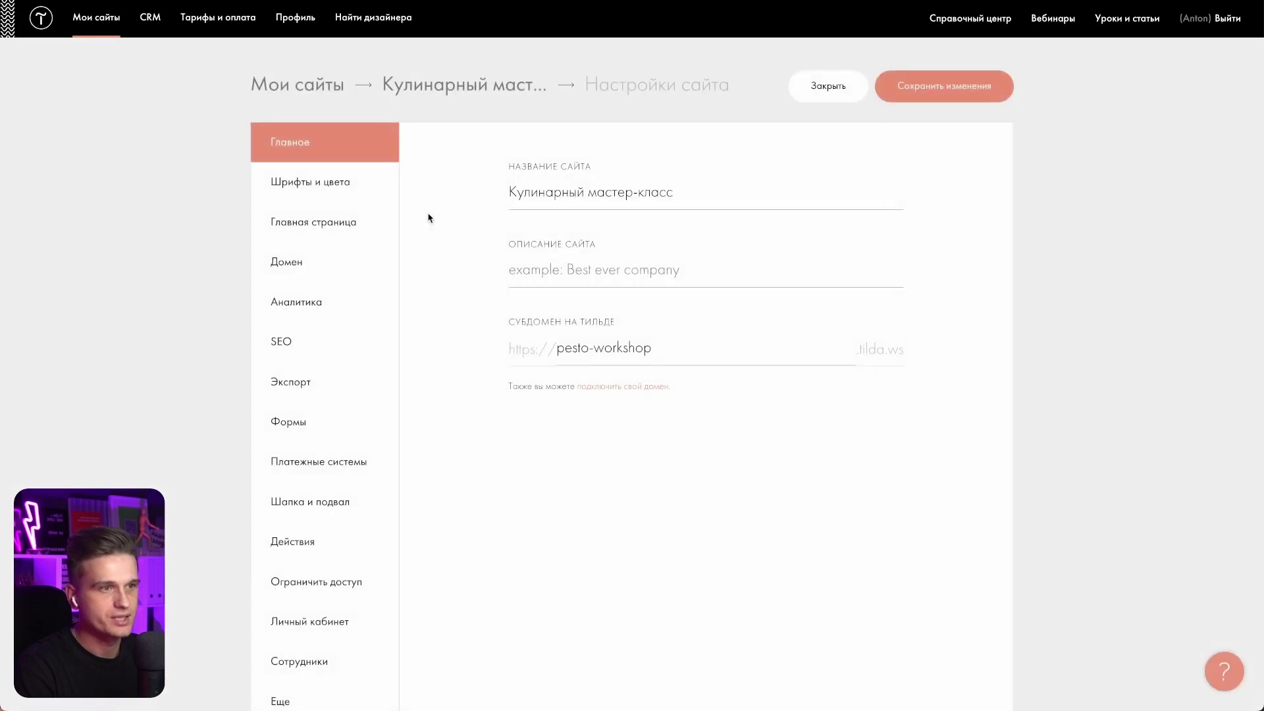
pyautogui.click(357, 459)
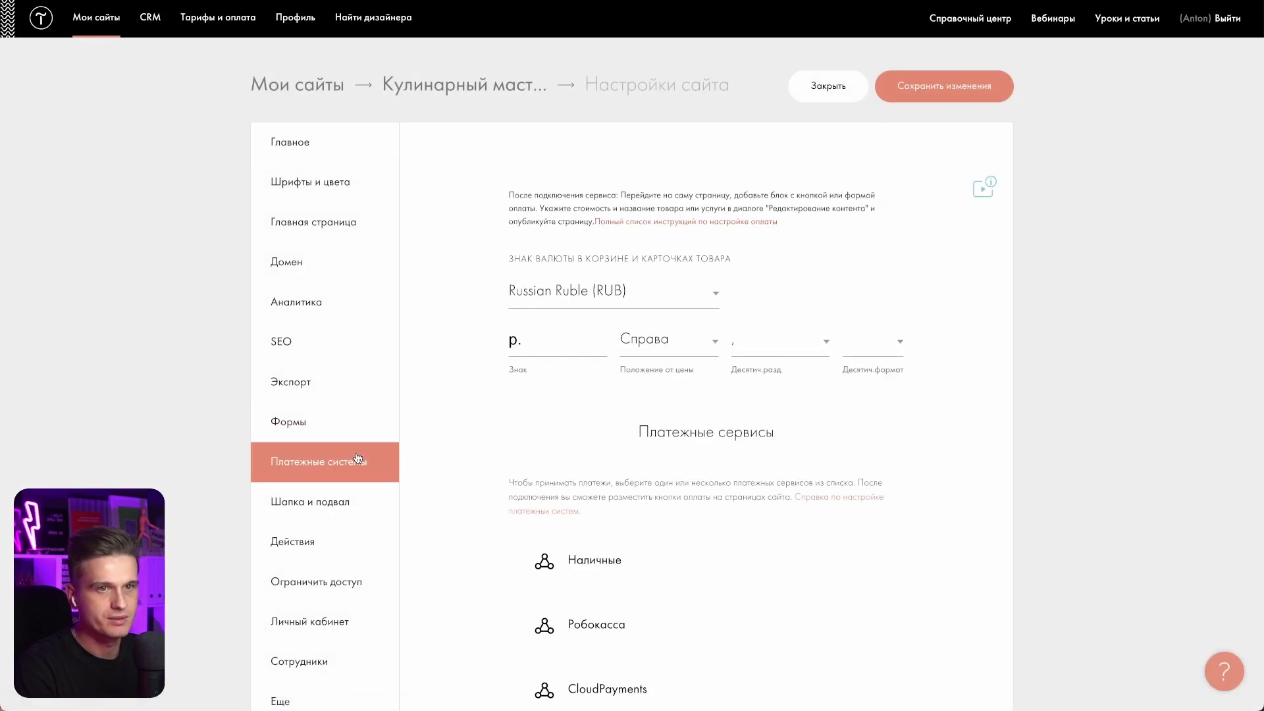
pyautogui.scroll(-1, 457, 362)
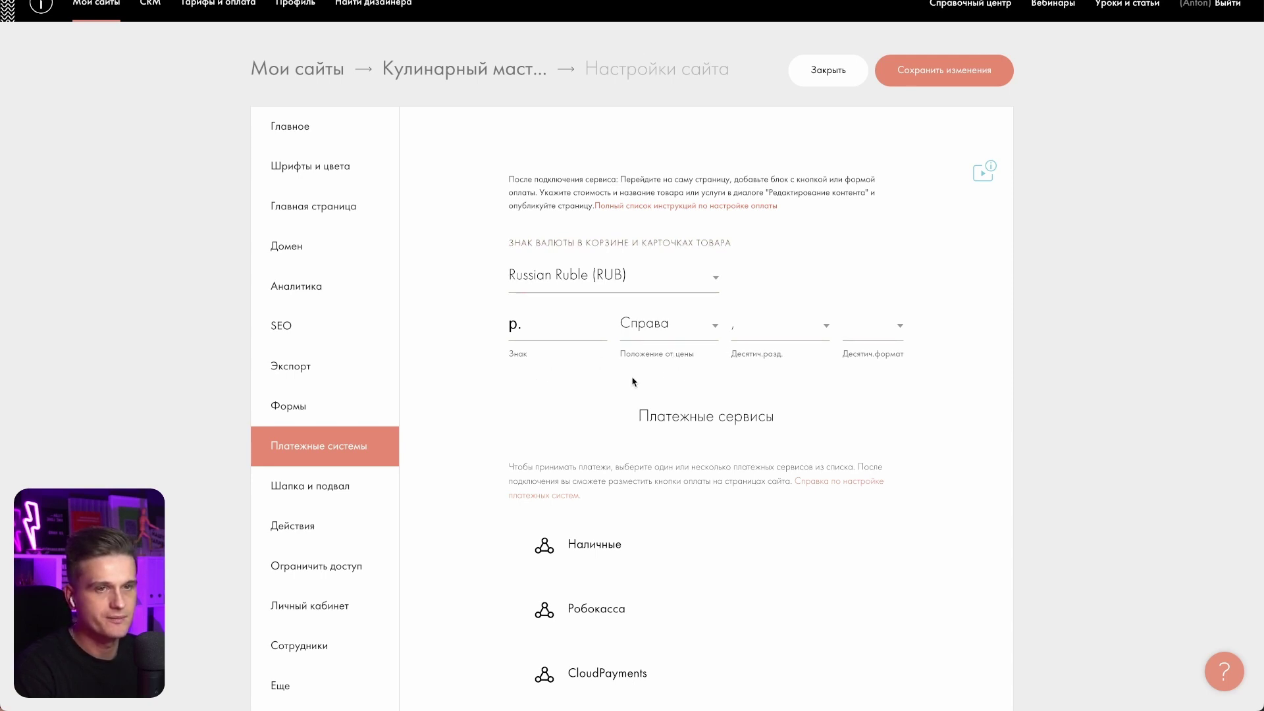
pyautogui.scroll(-5, 537, 388)
pyautogui.scroll(-5, 538, 387)
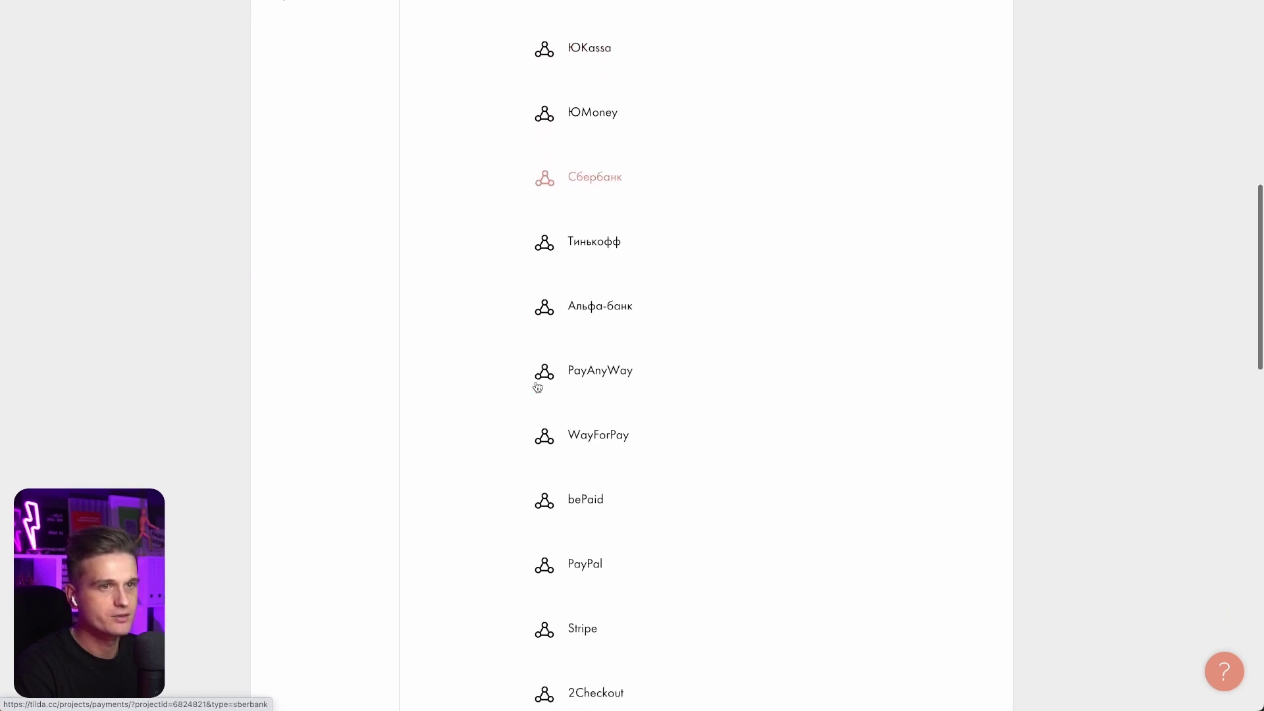
pyautogui.scroll(-5, 537, 387)
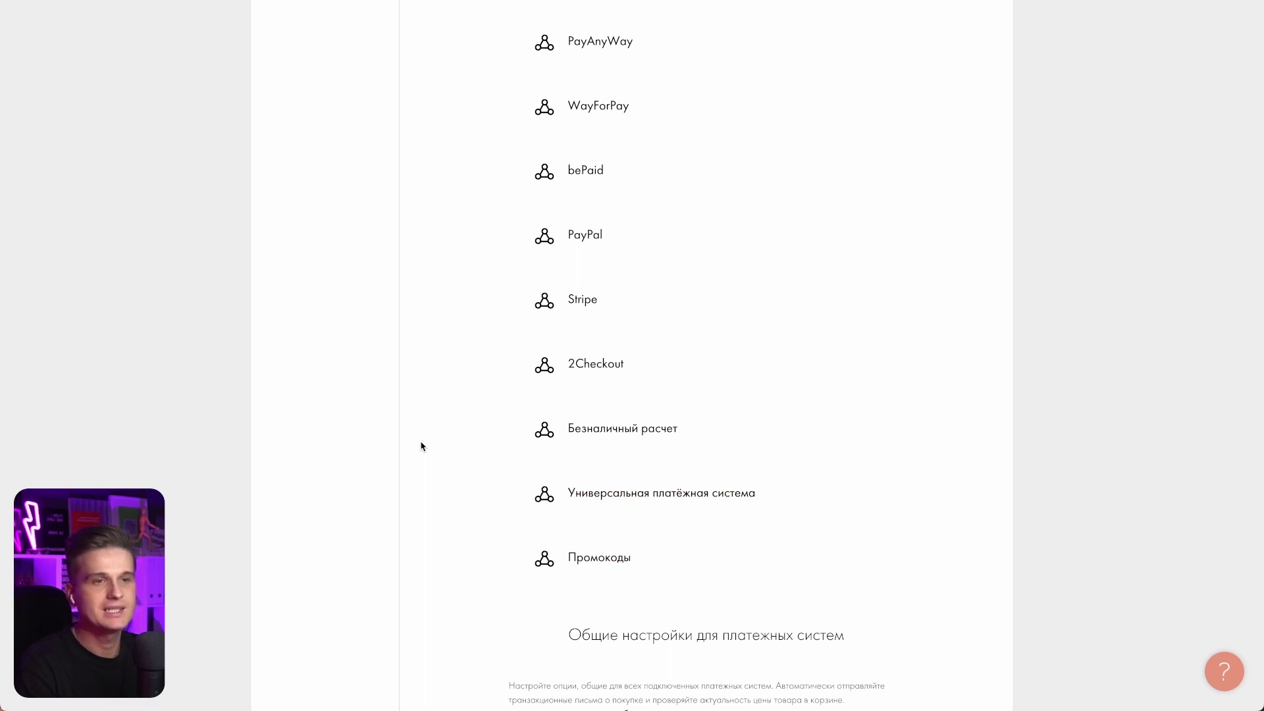
pyautogui.scroll(1, 527, 118)
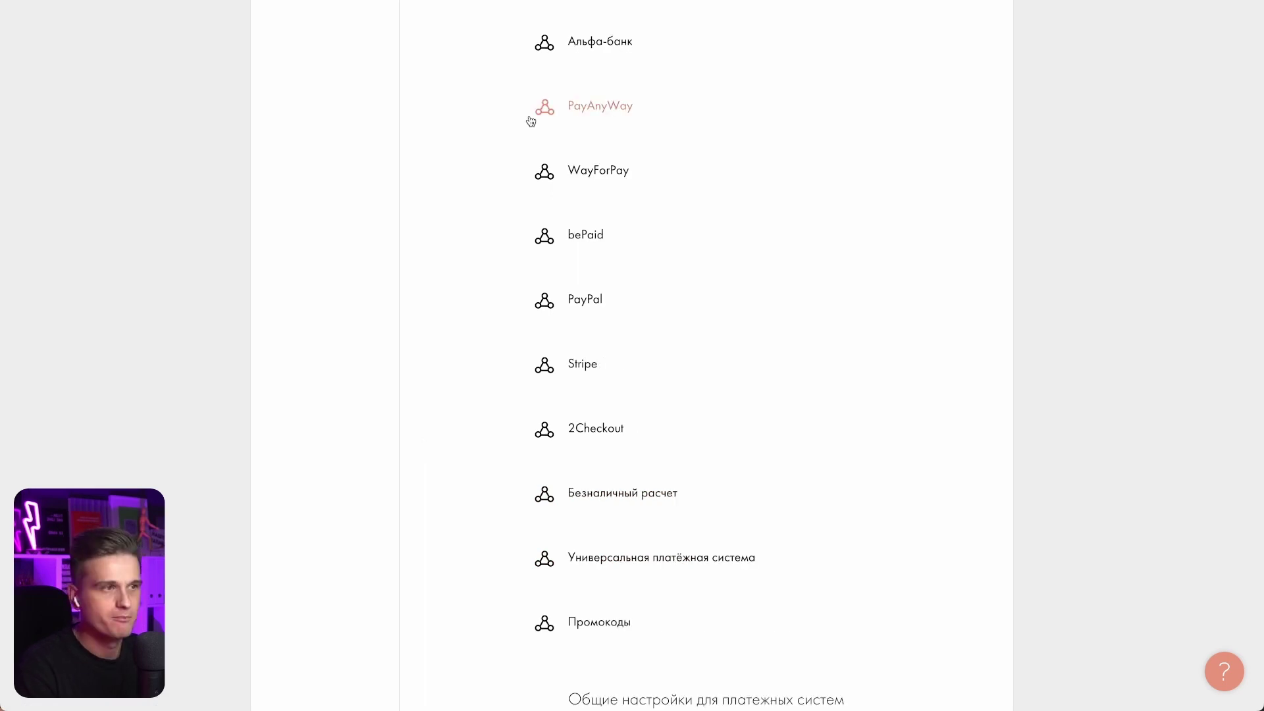
# Open the Альфа-банк payment service, go through its connection form, and add it to the site
pyautogui.click(582, 45)
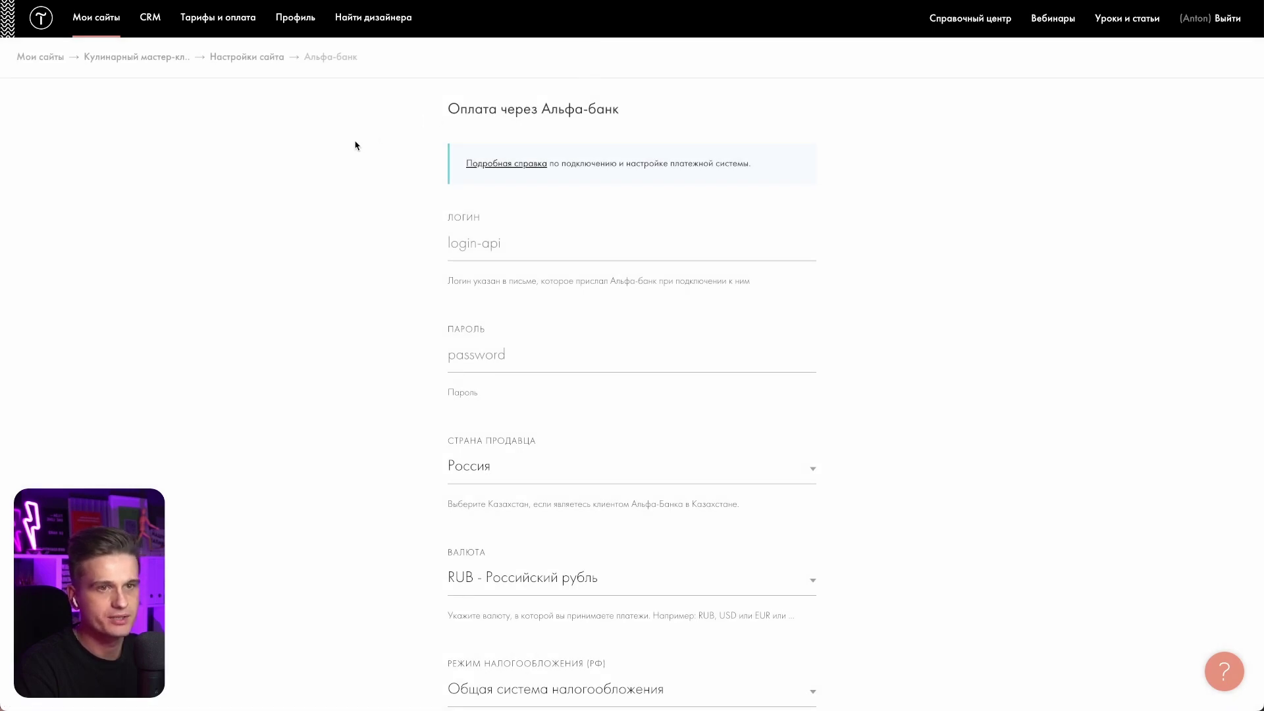
pyautogui.click(471, 241)
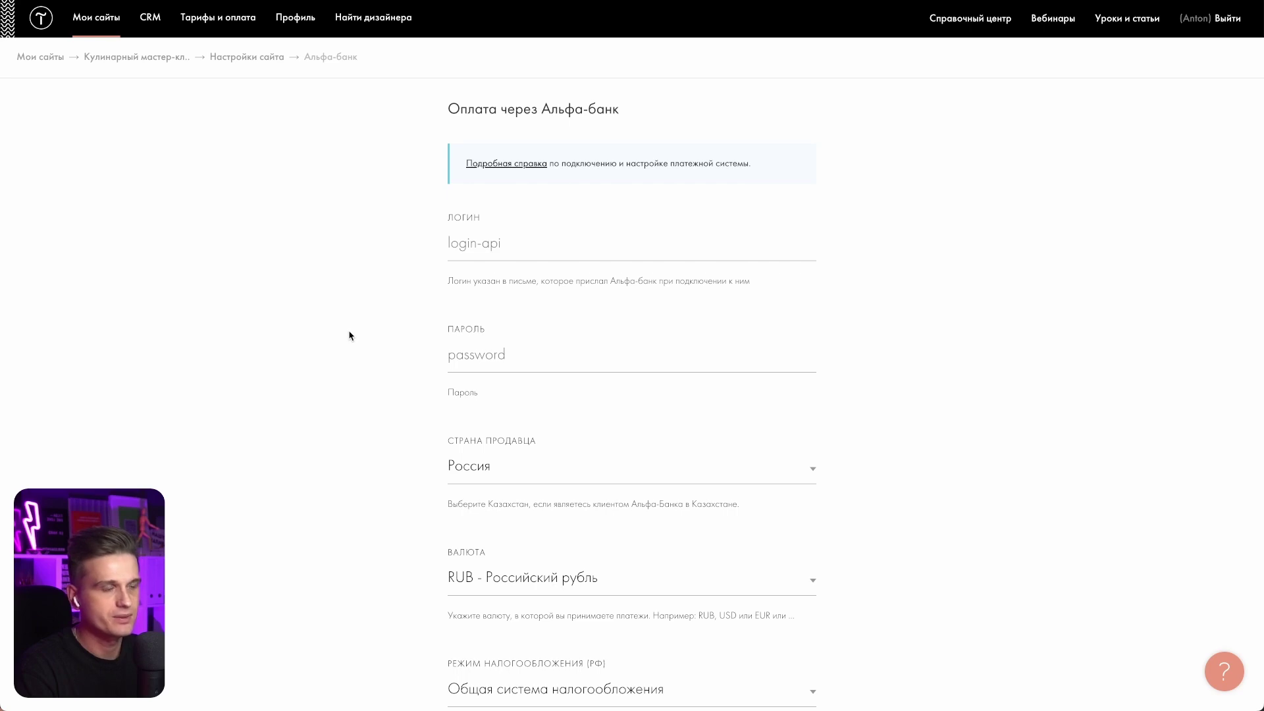
pyautogui.scroll(-20, 362, 303)
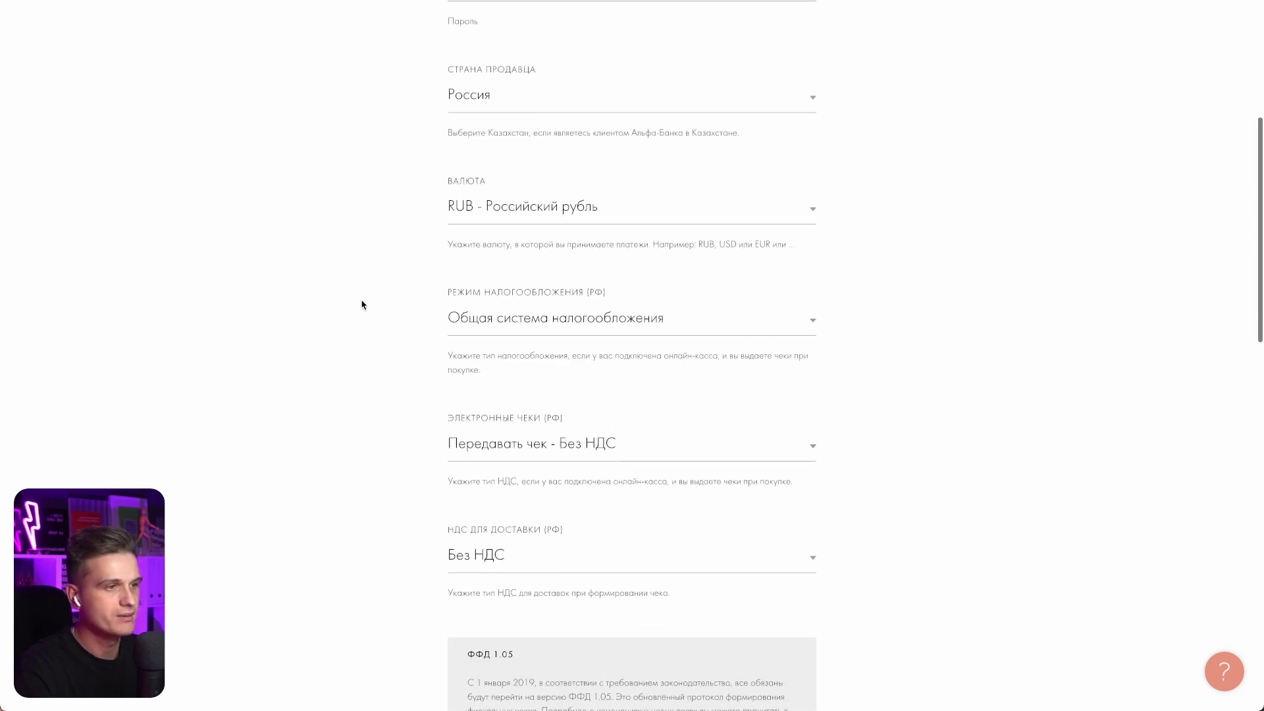
pyautogui.scroll(-2, 361, 303)
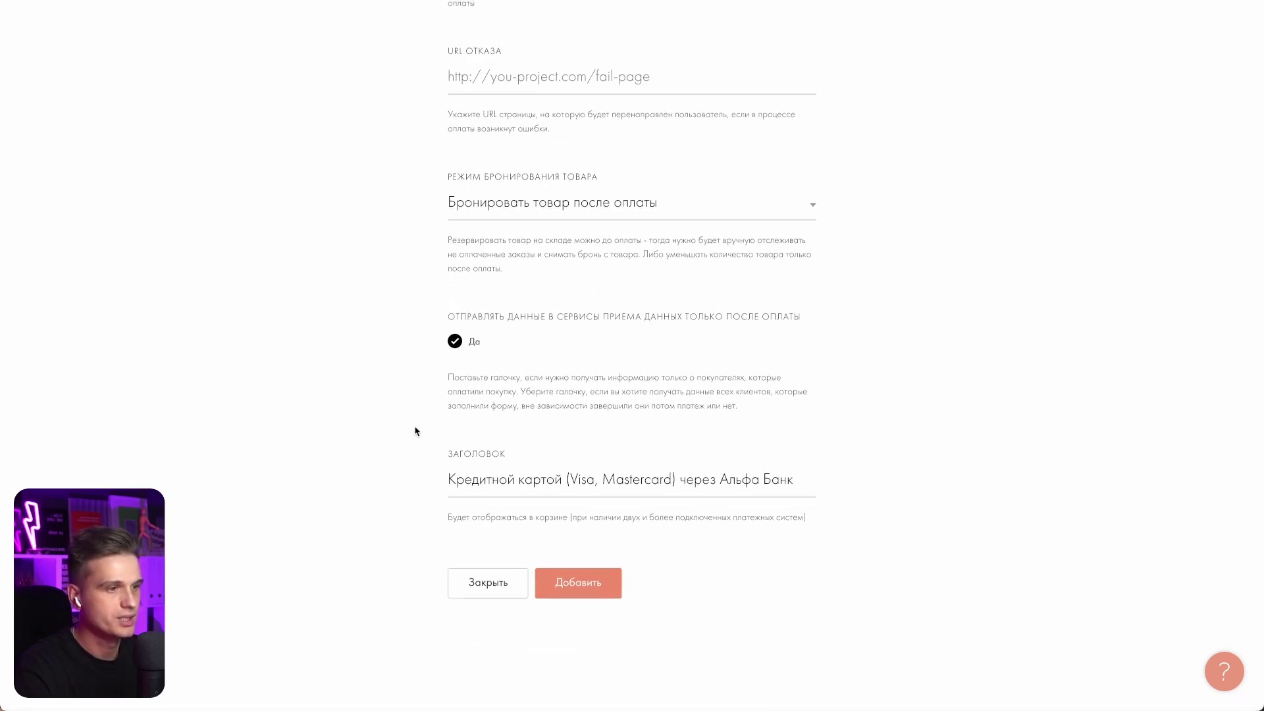
pyautogui.click(572, 582)
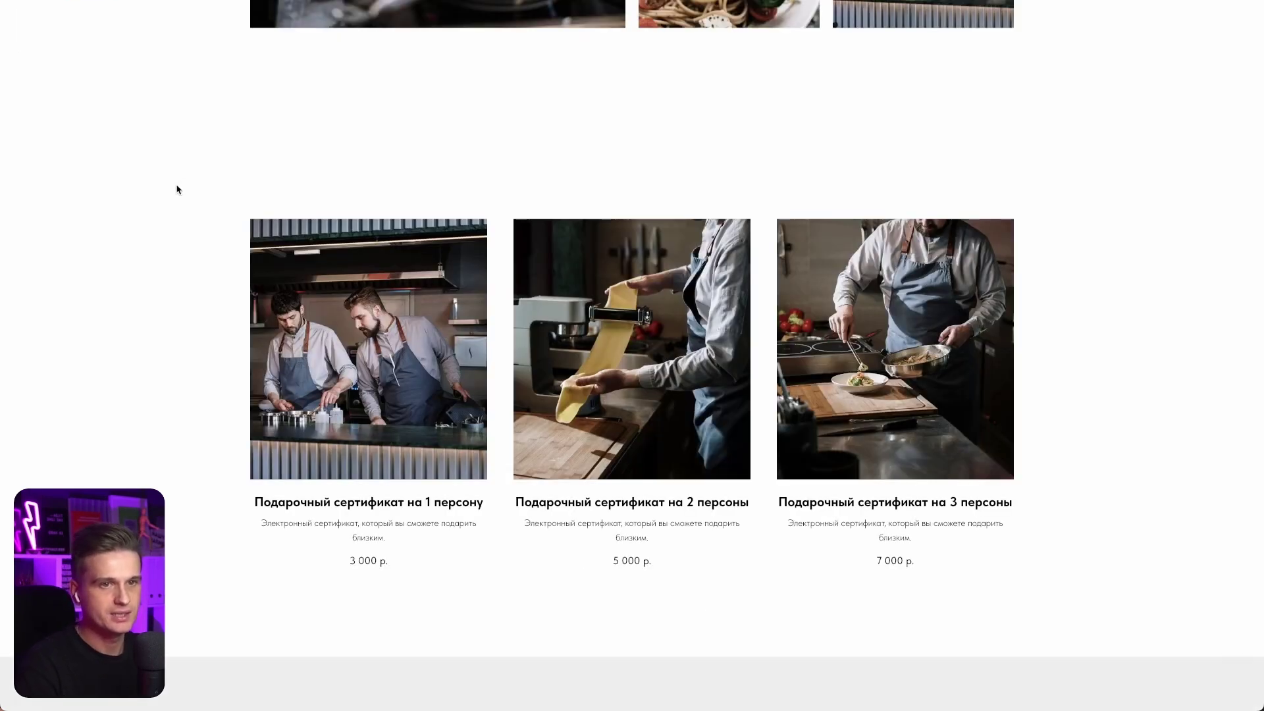
# On the published page, open the Подарочный сертификат на 1 персону card and order it
pyautogui.click(350, 327)
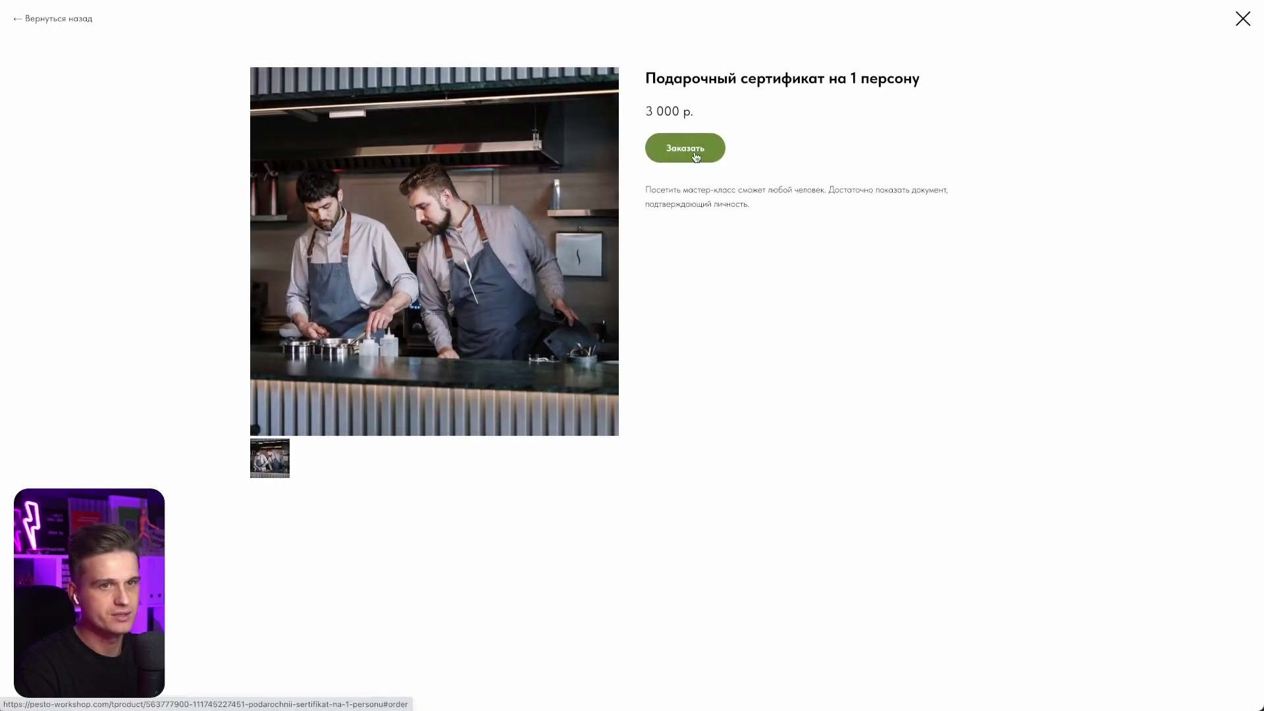
pyautogui.click(696, 156)
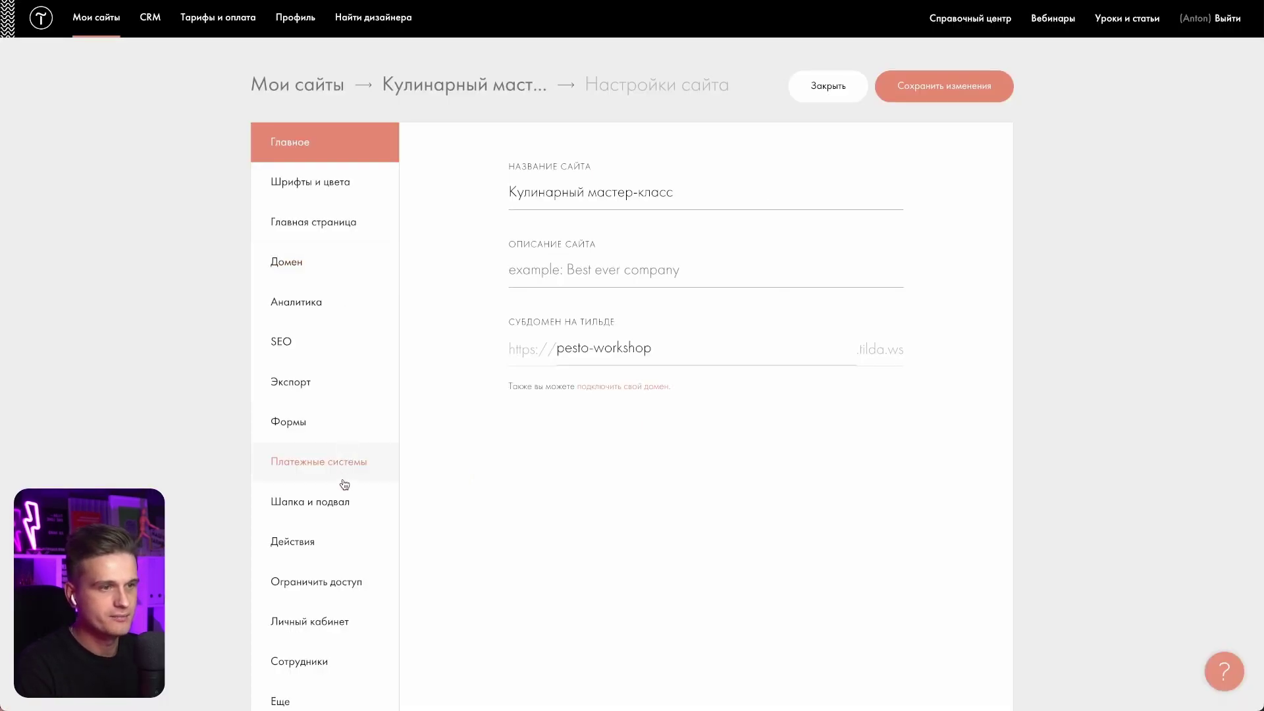
# Find the delivery services in the site's payment system settings and open the CDEK service
pyautogui.click(347, 476)
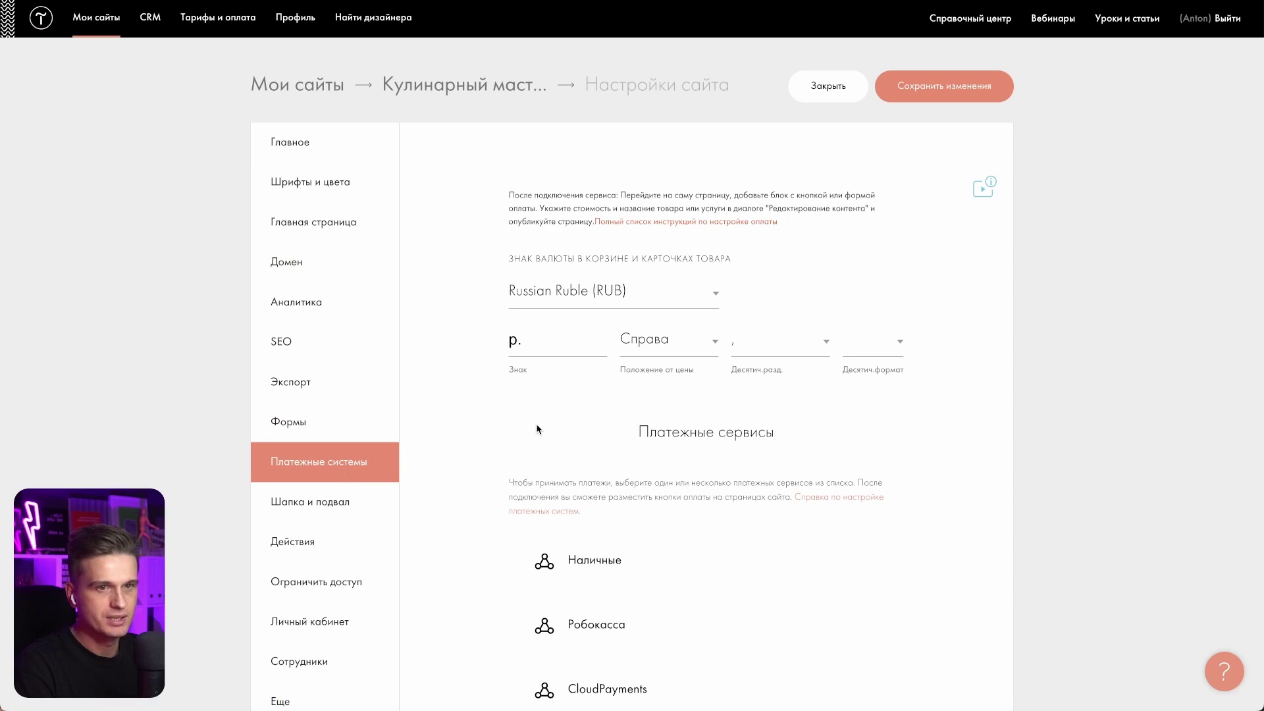
pyautogui.scroll(-1, 536, 429)
pyautogui.scroll(-20, 537, 429)
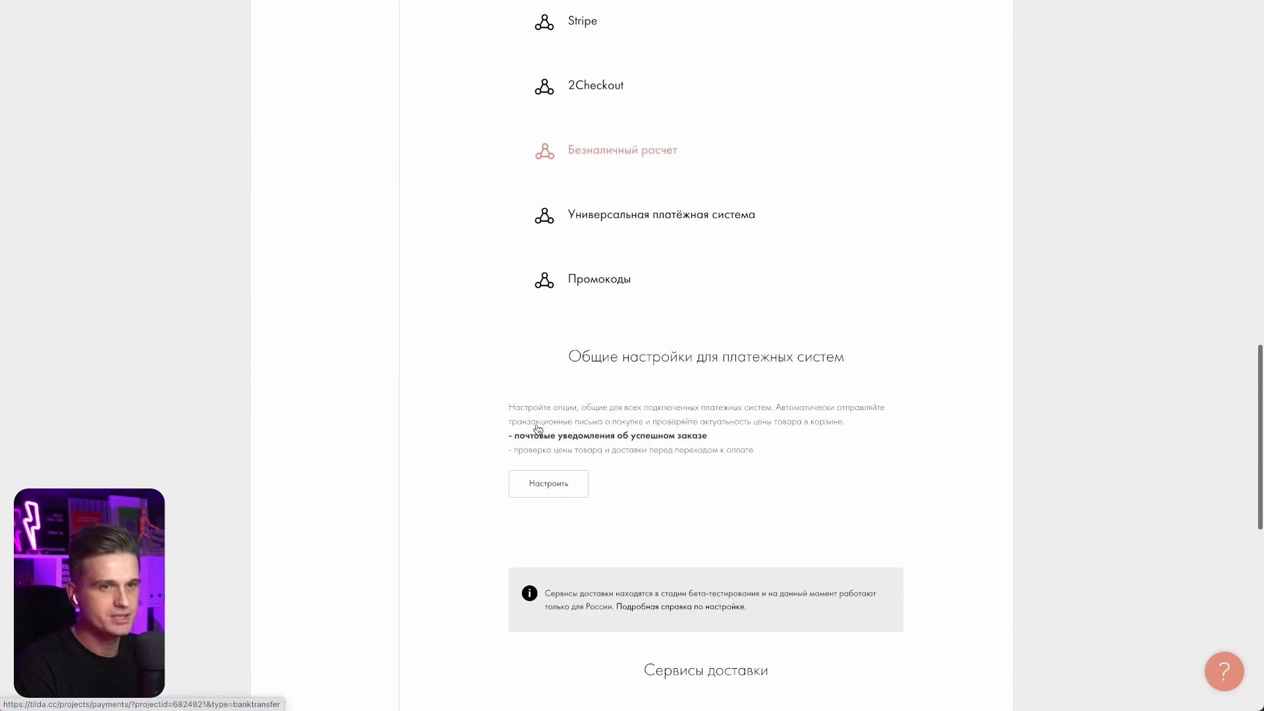
pyautogui.scroll(-5, 537, 429)
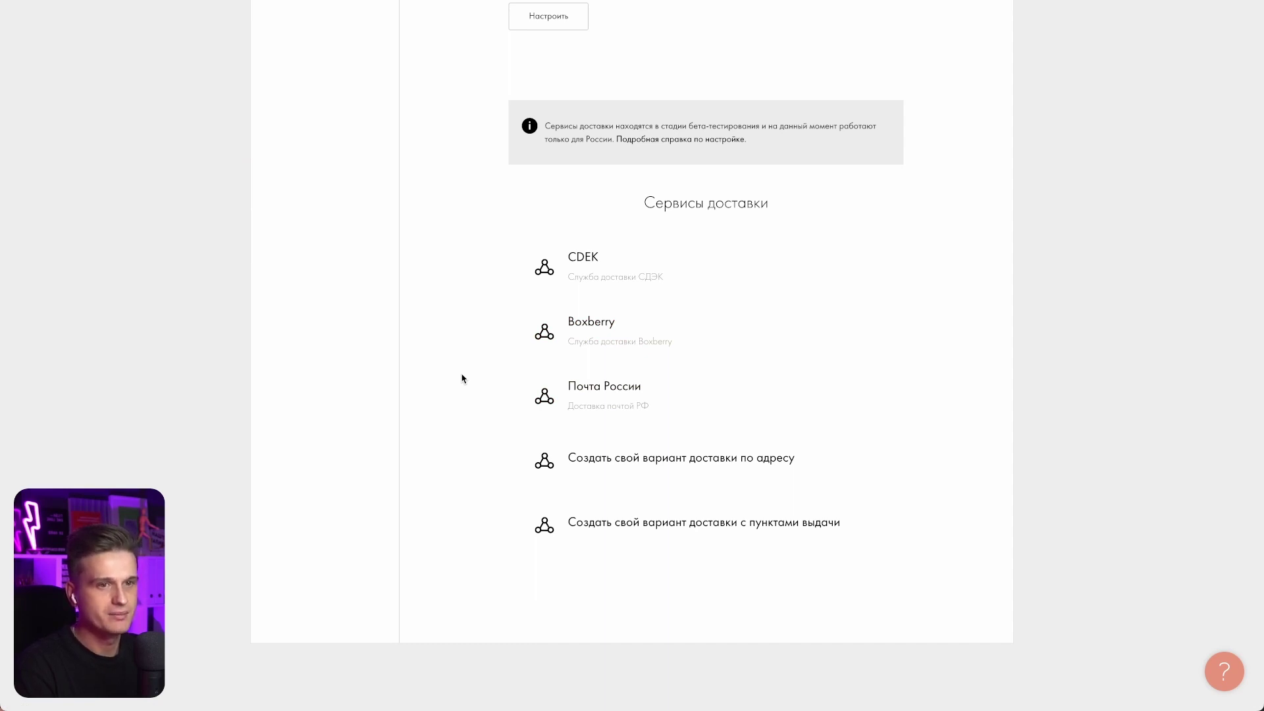
pyautogui.click(641, 282)
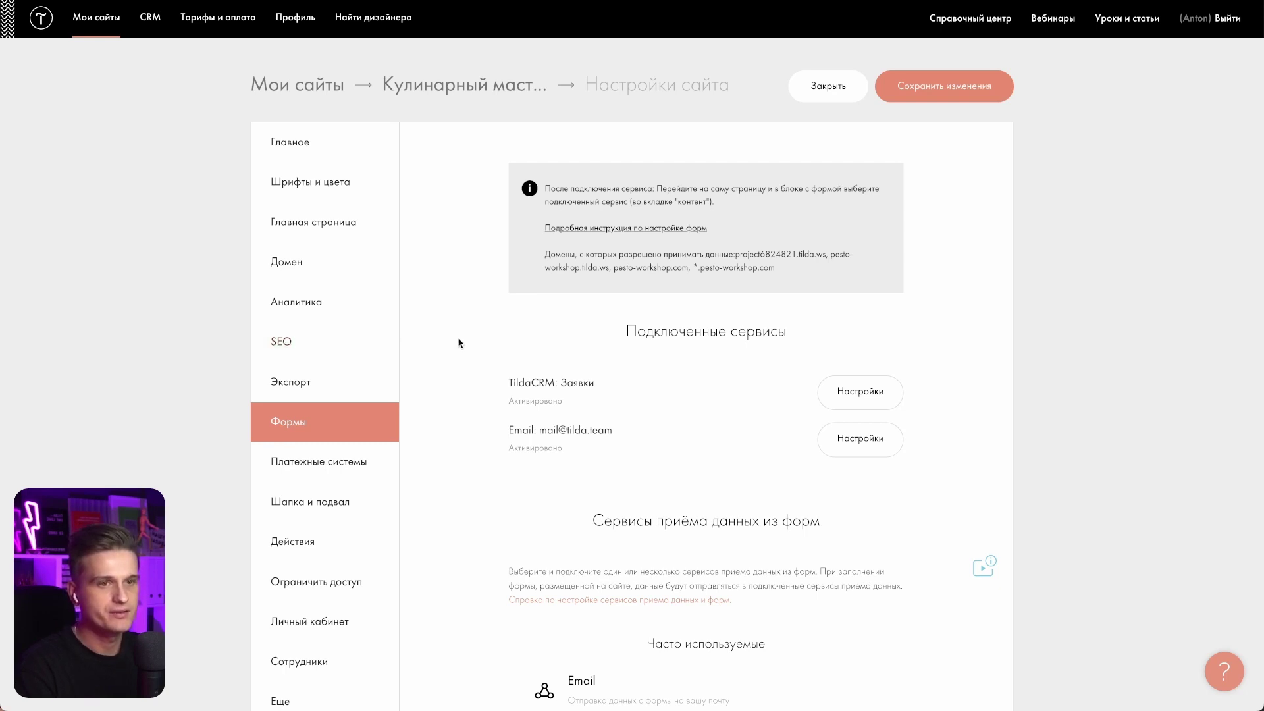
# Examine the connected services and the available form data and CRM services in the site's form settings
pyautogui.scroll(-1, 481, 350)
pyautogui.scroll(-5, 482, 350)
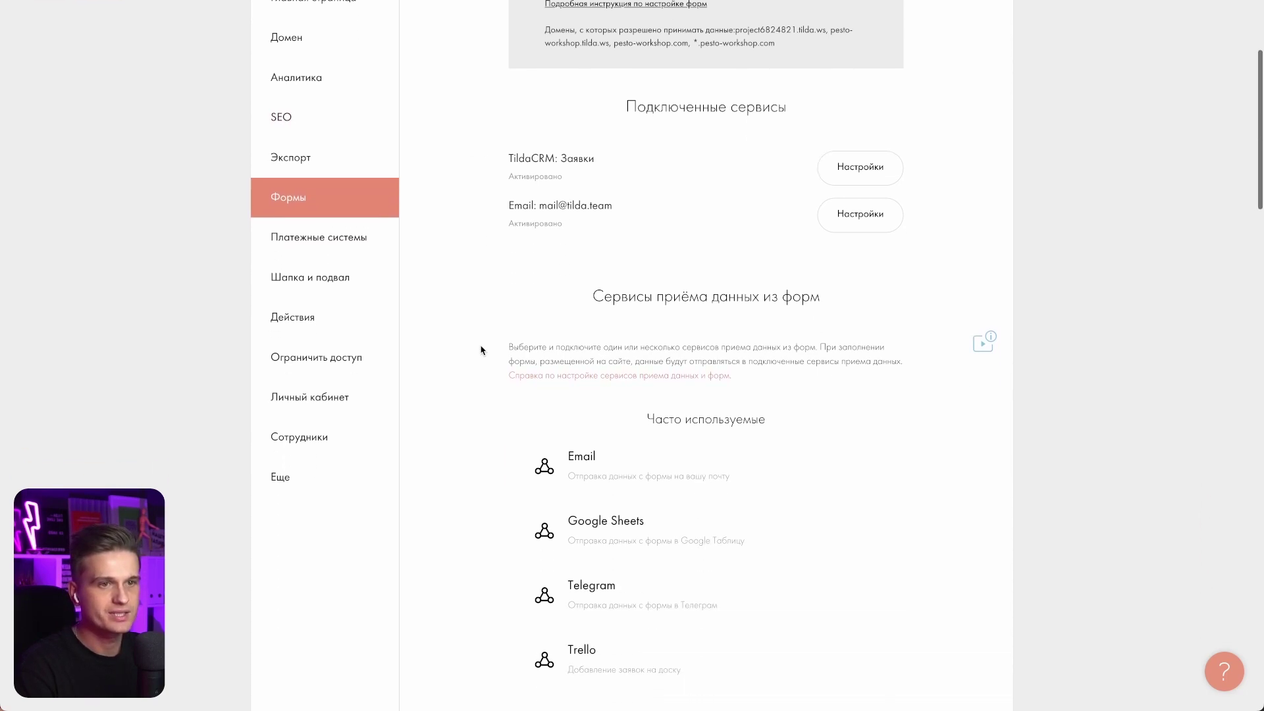
pyautogui.scroll(-1, 481, 349)
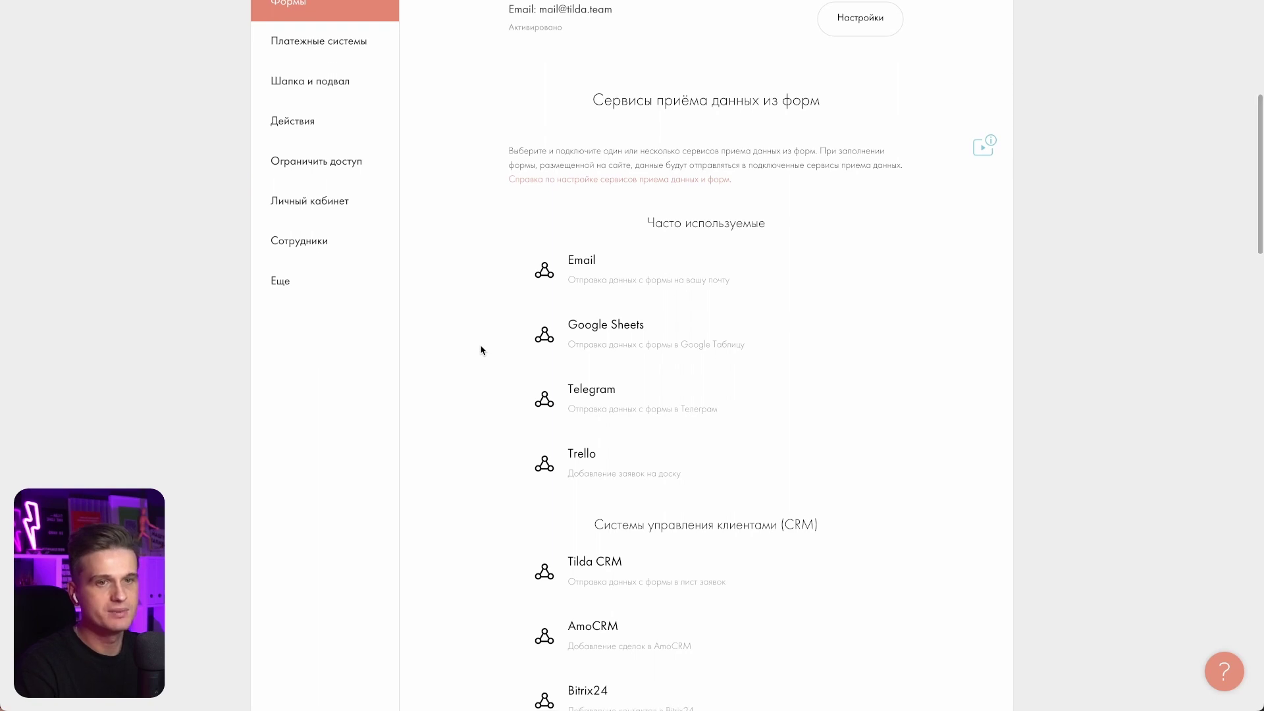
pyautogui.scroll(-3, 481, 350)
pyautogui.scroll(-2, 482, 349)
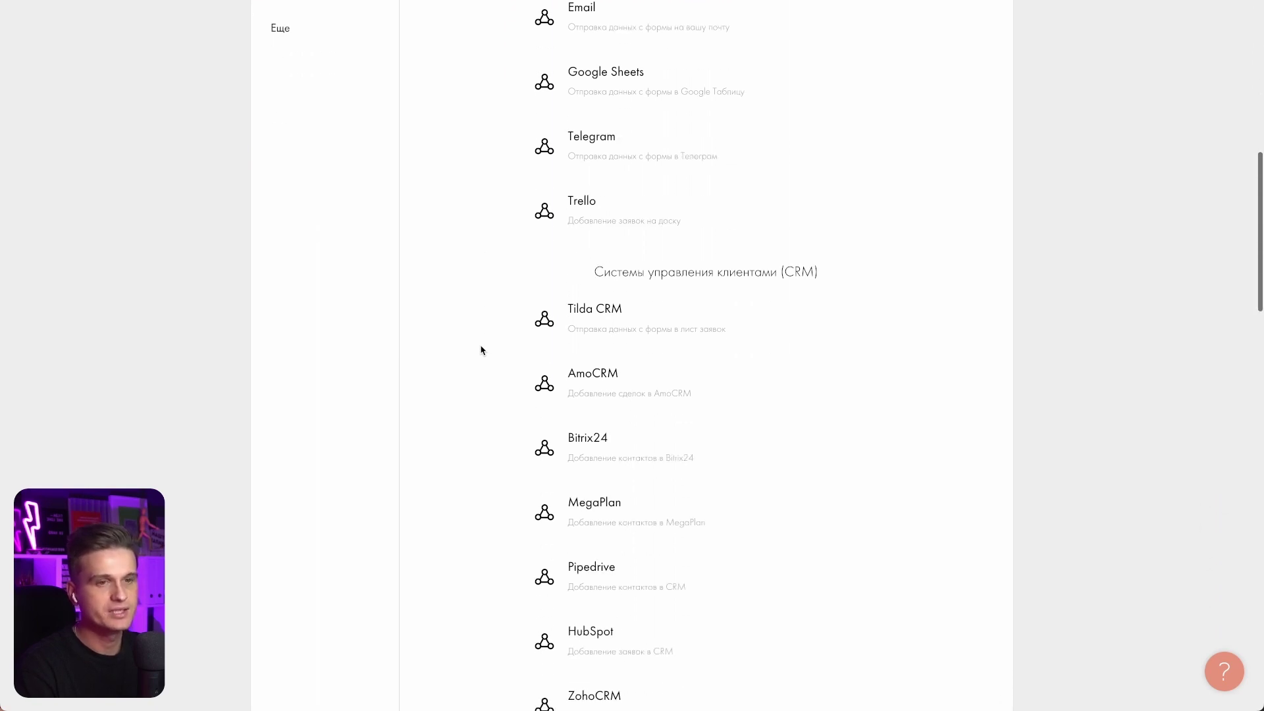